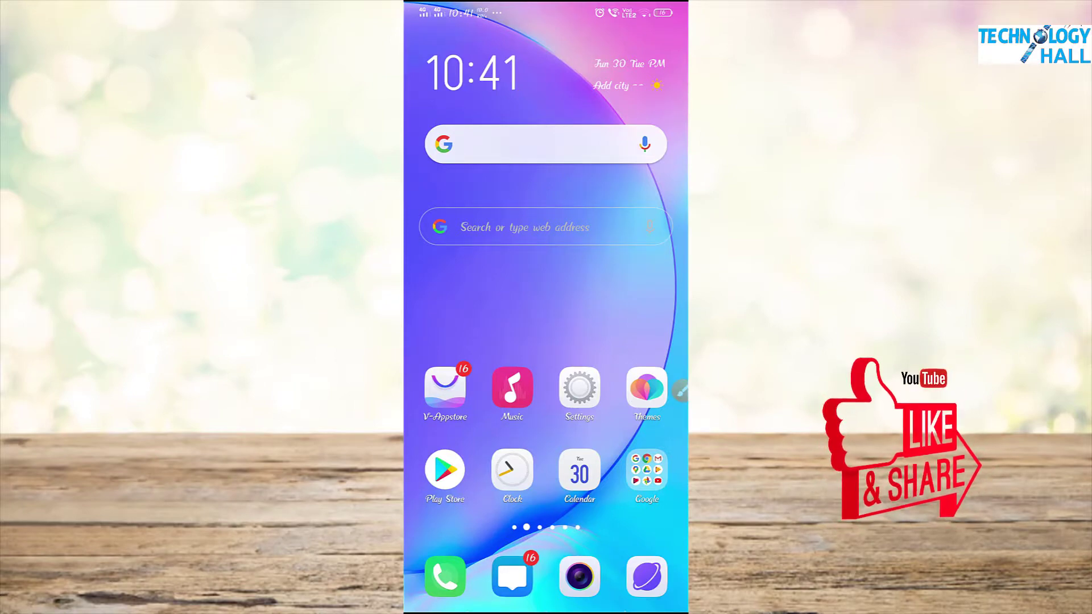
# - Swipe to the last home screen page, where the Background Eraser icon sits
pyautogui.moveTo(625, 342)
pyautogui.mouseDown()
pyautogui.moveTo(455, 341)
pyautogui.moveTo(626, 342)
pyautogui.mouseUp()
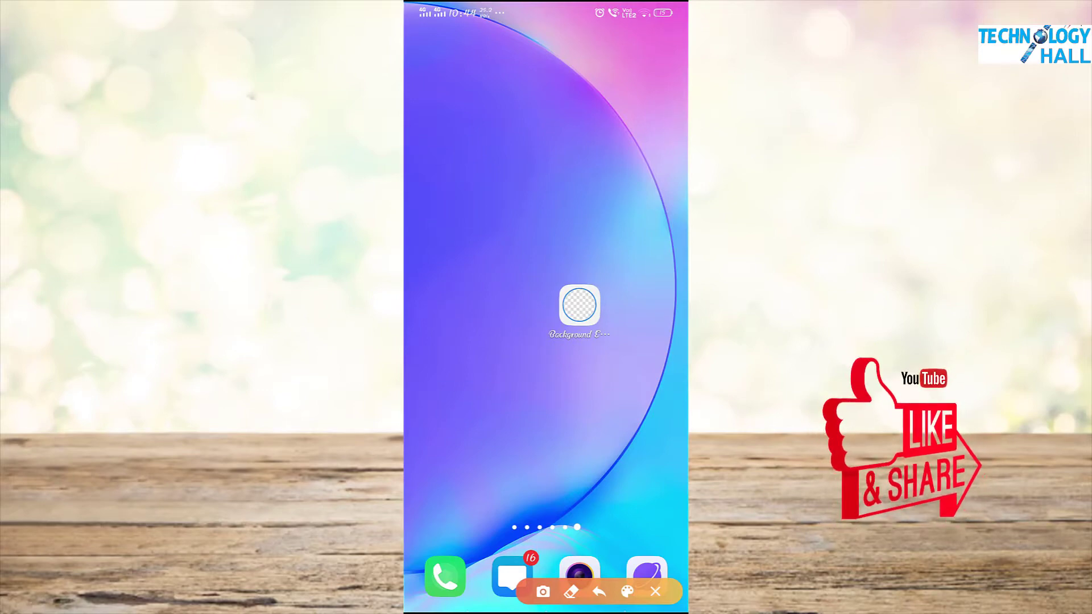
pyautogui.moveTo(537, 279)
pyautogui.mouseDown()
pyautogui.moveTo(537, 350)
pyautogui.moveTo(569, 360)
pyautogui.moveTo(628, 284)
pyautogui.moveTo(556, 273)
pyautogui.moveTo(524, 282)
pyautogui.mouseUp()
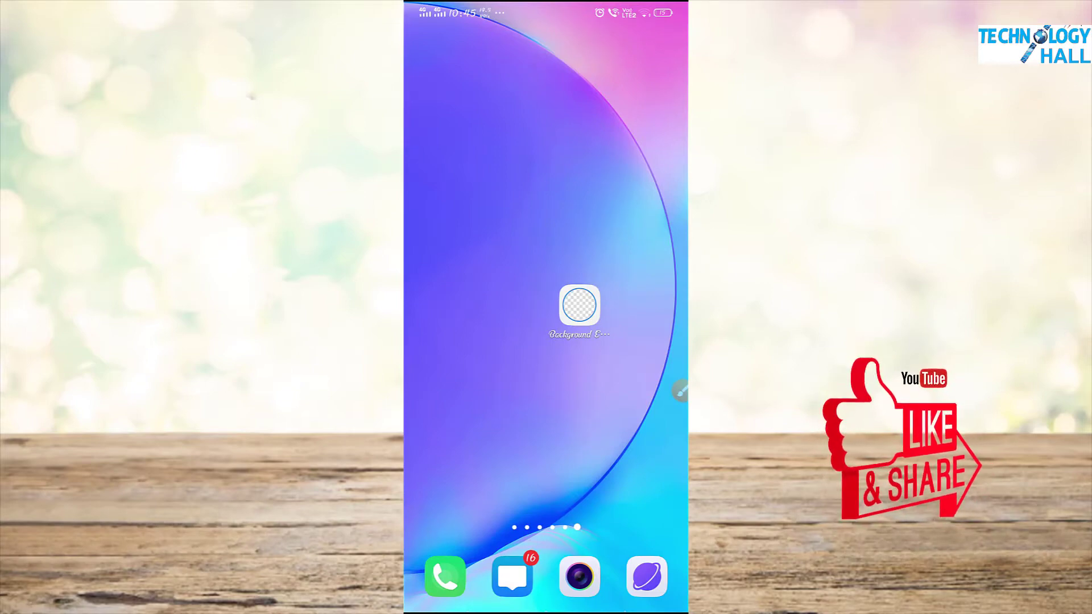
# - Launch Background Eraser and start loading a photo from the Recent files picker
pyautogui.click(579, 306)
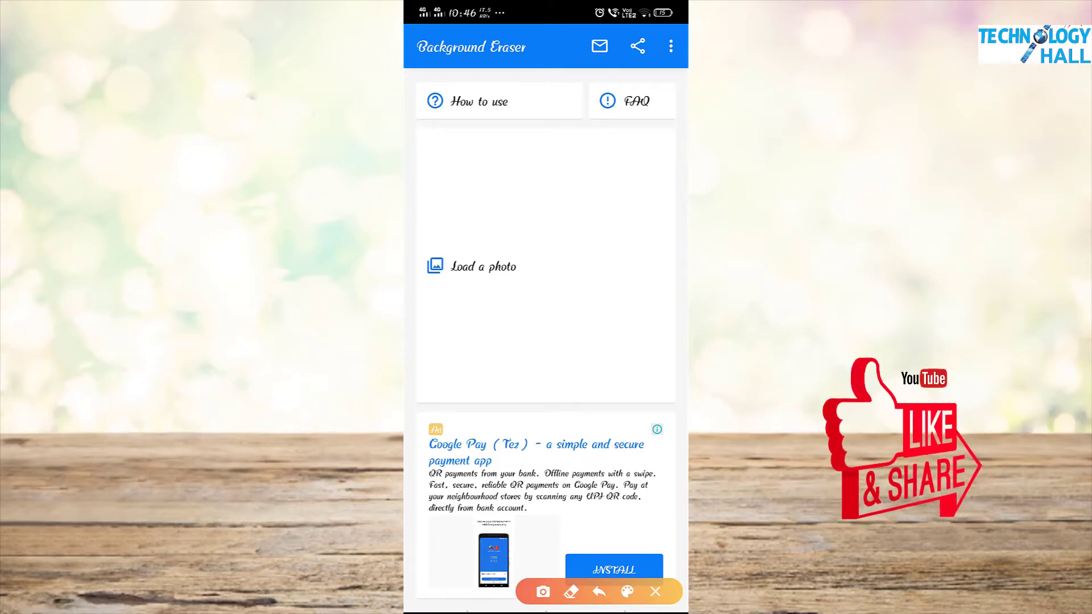
pyautogui.moveTo(414, 218)
pyautogui.mouseDown()
pyautogui.moveTo(427, 299)
pyautogui.moveTo(588, 294)
pyautogui.moveTo(612, 213)
pyautogui.moveTo(419, 239)
pyautogui.mouseUp()
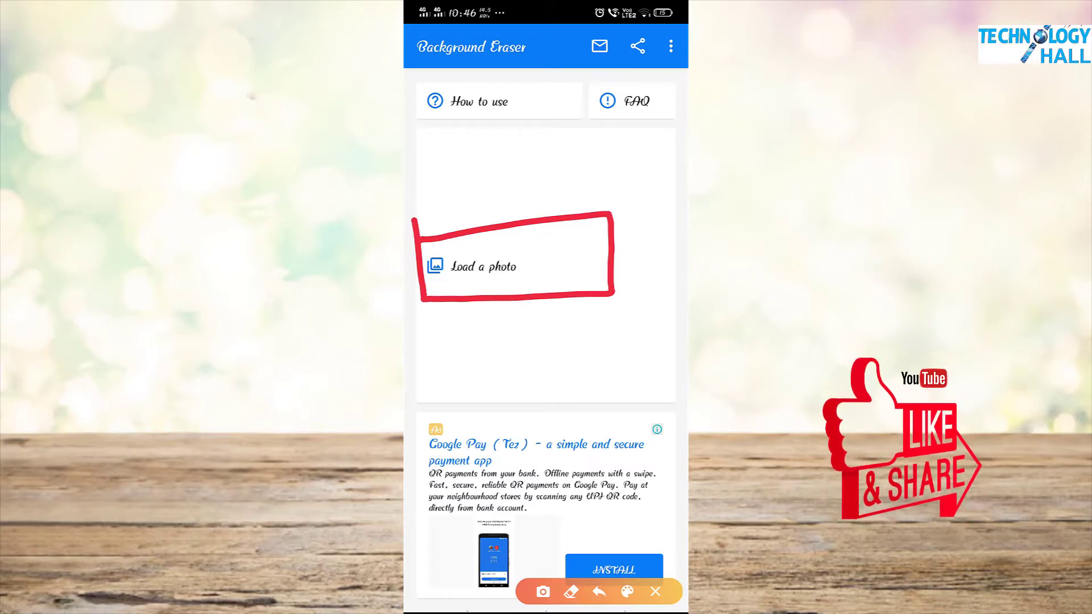
pyautogui.moveTo(560, 174); pyautogui.dragTo(618, 120)
pyautogui.moveTo(557, 141)
pyautogui.mouseDown()
pyautogui.moveTo(617, 120)
pyautogui.moveTo(610, 206)
pyautogui.mouseUp()
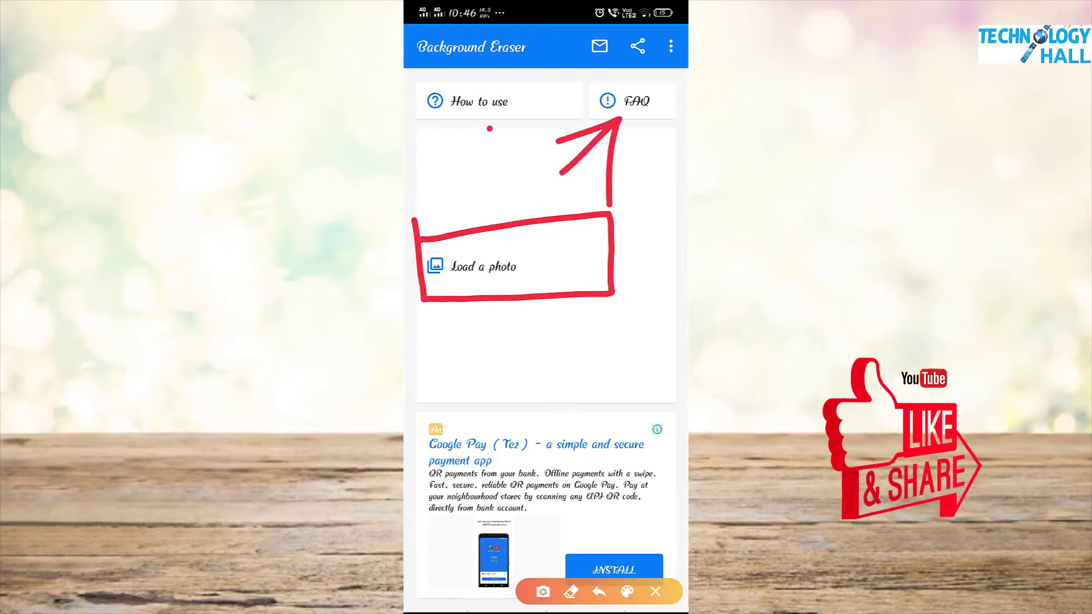
pyautogui.moveTo(490, 129)
pyautogui.mouseDown()
pyautogui.moveTo(505, 182)
pyautogui.moveTo(470, 183)
pyautogui.moveTo(540, 146)
pyautogui.mouseUp()
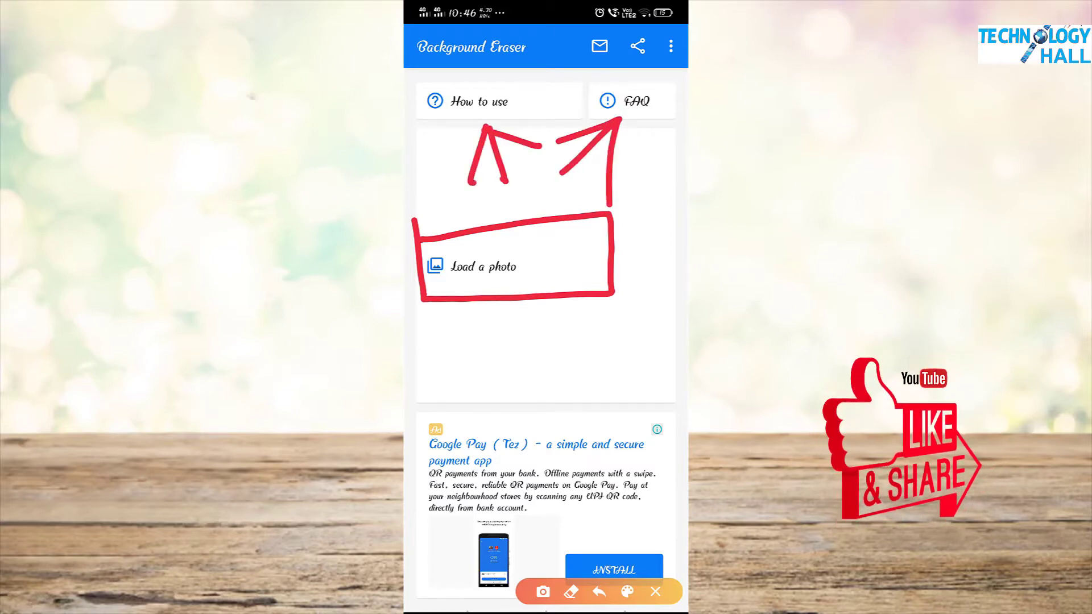
pyautogui.moveTo(413, 67)
pyautogui.mouseDown()
pyautogui.moveTo(416, 136)
pyautogui.moveTo(687, 134)
pyautogui.moveTo(680, 60)
pyautogui.moveTo(404, 104)
pyautogui.mouseUp()
pyautogui.click(655, 592)
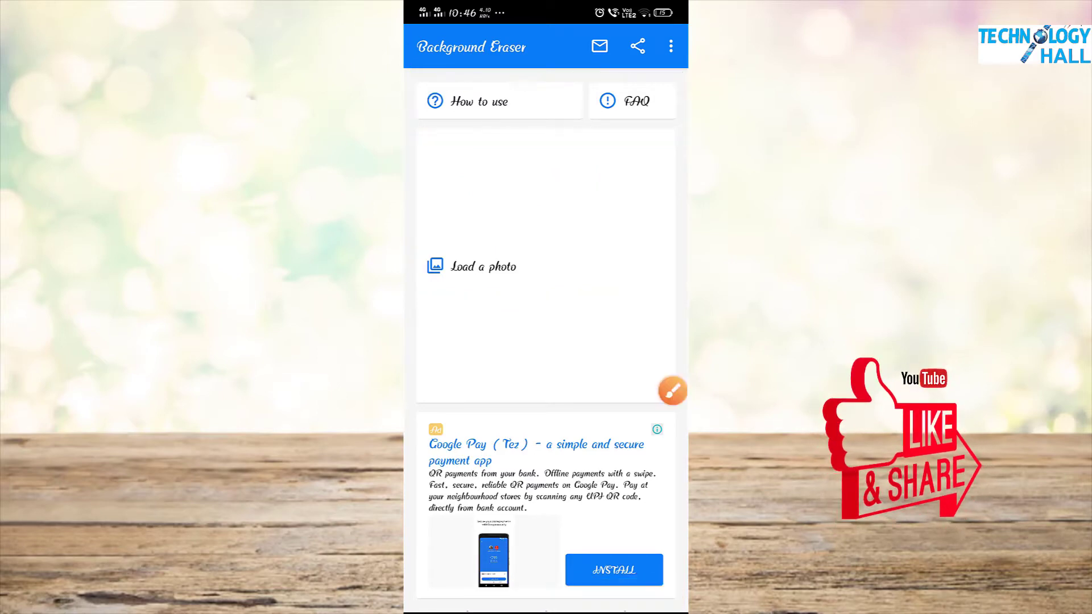
pyautogui.click(673, 391)
pyautogui.moveTo(412, 228)
pyautogui.mouseDown()
pyautogui.moveTo(416, 284)
pyautogui.moveTo(575, 268)
pyautogui.moveTo(415, 228)
pyautogui.mouseUp()
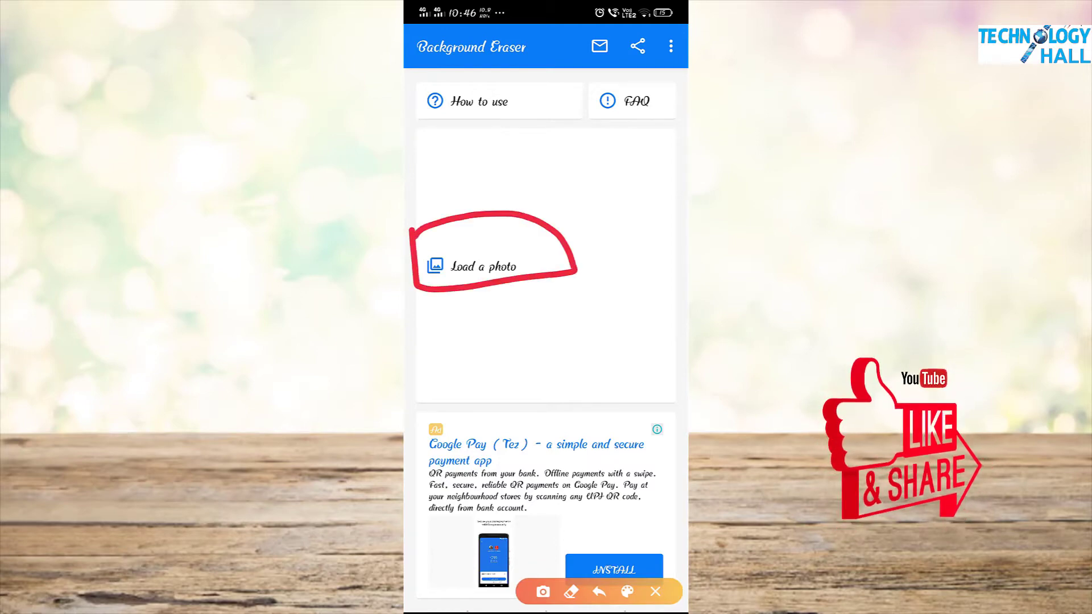
pyautogui.click(655, 591)
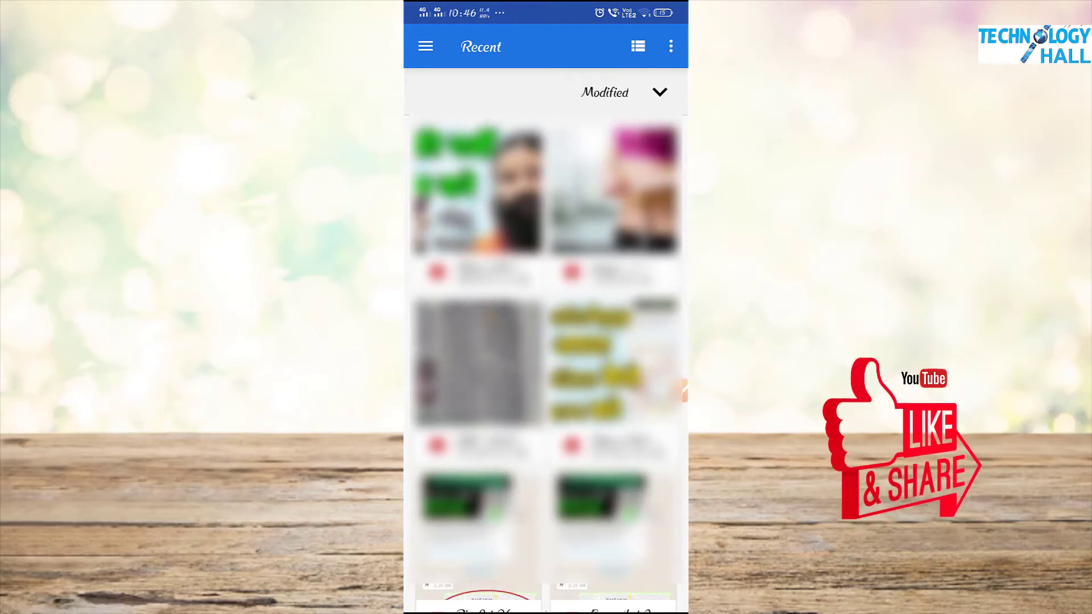
# - Load the green-background phone photo from Recent onto the Crop screen
pyautogui.click(466, 500)
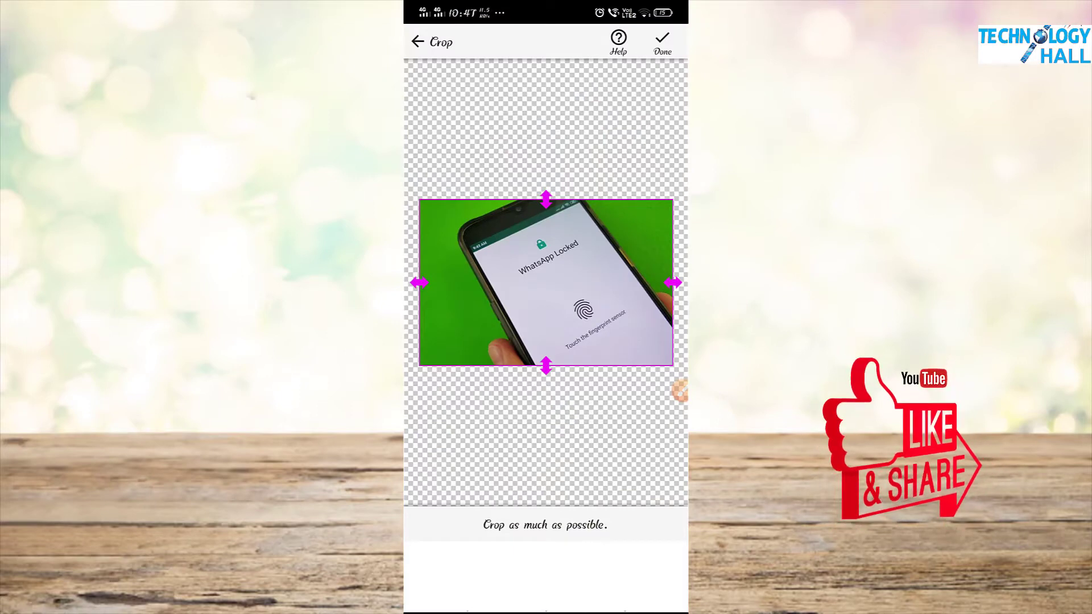
pyautogui.click(679, 391)
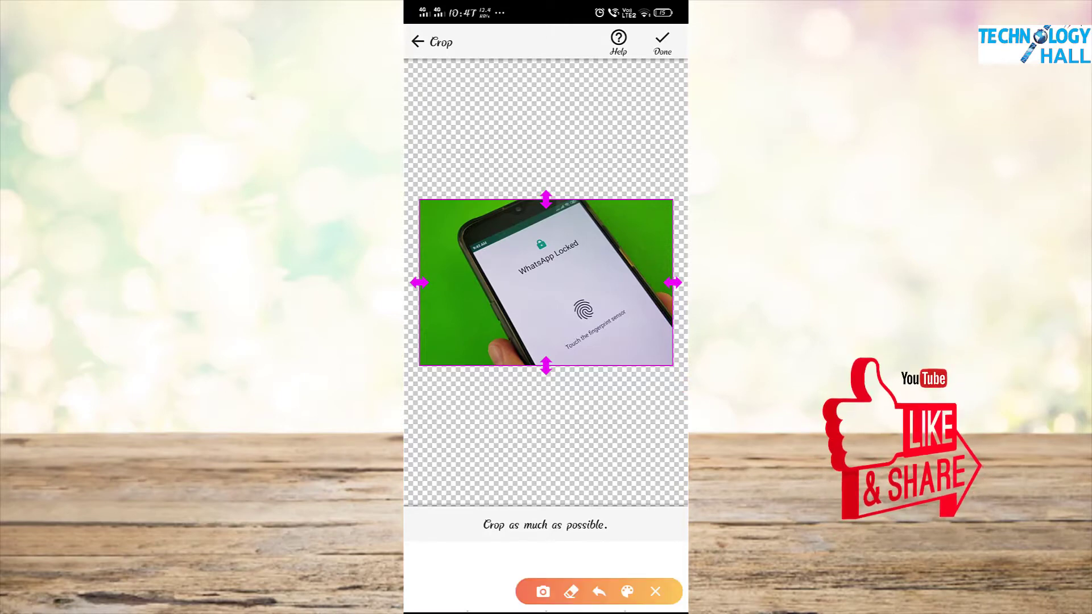
pyautogui.moveTo(434, 26); pyautogui.dragTo(418, 46)
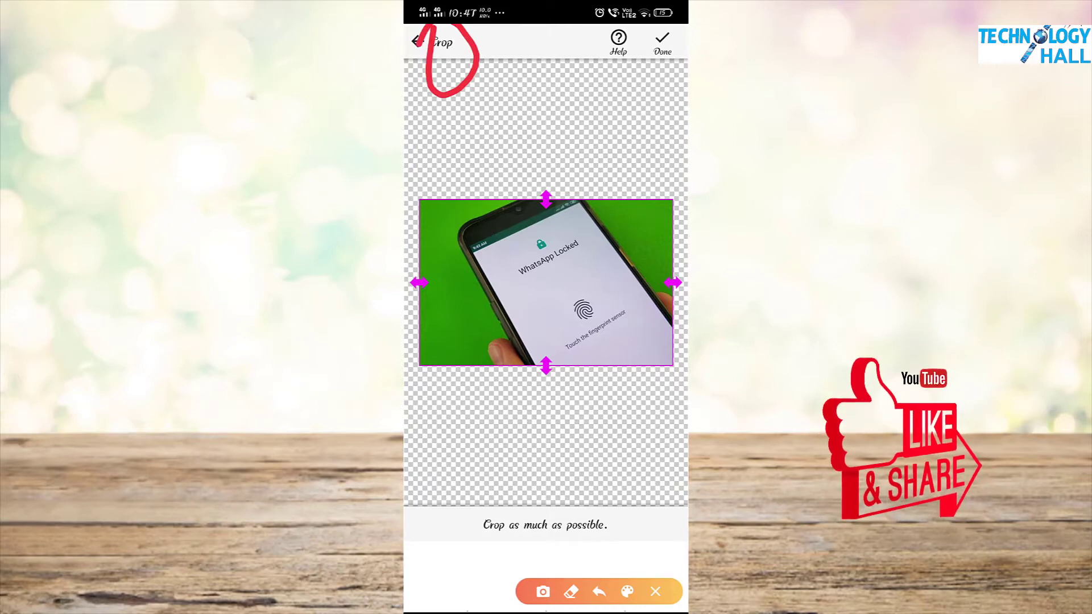
pyautogui.click(656, 592)
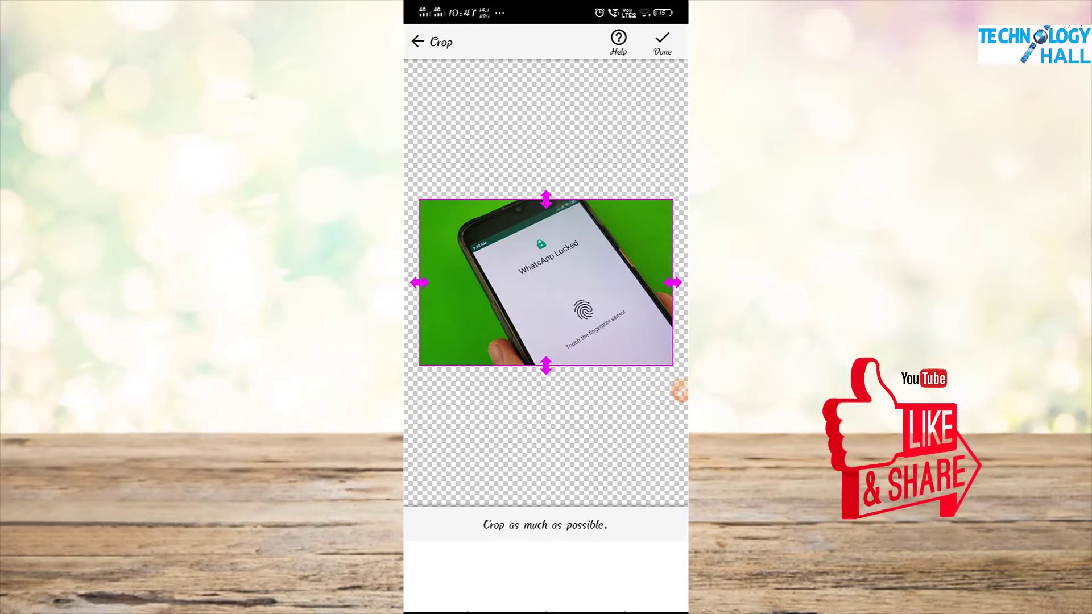
pyautogui.click(678, 392)
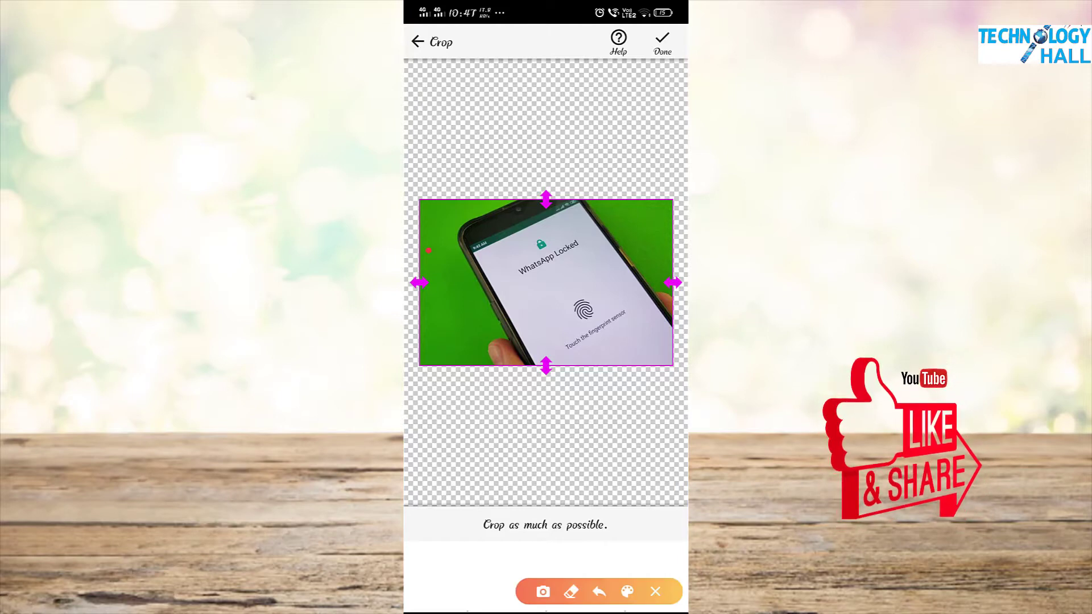
pyautogui.moveTo(428, 250)
pyautogui.mouseDown()
pyautogui.moveTo(411, 284)
pyautogui.moveTo(443, 304)
pyautogui.mouseUp()
pyautogui.moveTo(548, 162)
pyautogui.mouseDown()
pyautogui.moveTo(516, 216)
pyautogui.moveTo(523, 168)
pyautogui.mouseUp()
pyautogui.moveTo(677, 255)
pyautogui.mouseDown()
pyautogui.moveTo(659, 312)
pyautogui.moveTo(650, 242)
pyautogui.mouseUp()
pyautogui.moveTo(554, 339)
pyautogui.mouseDown()
pyautogui.moveTo(573, 370)
pyautogui.moveTo(560, 338)
pyautogui.mouseUp()
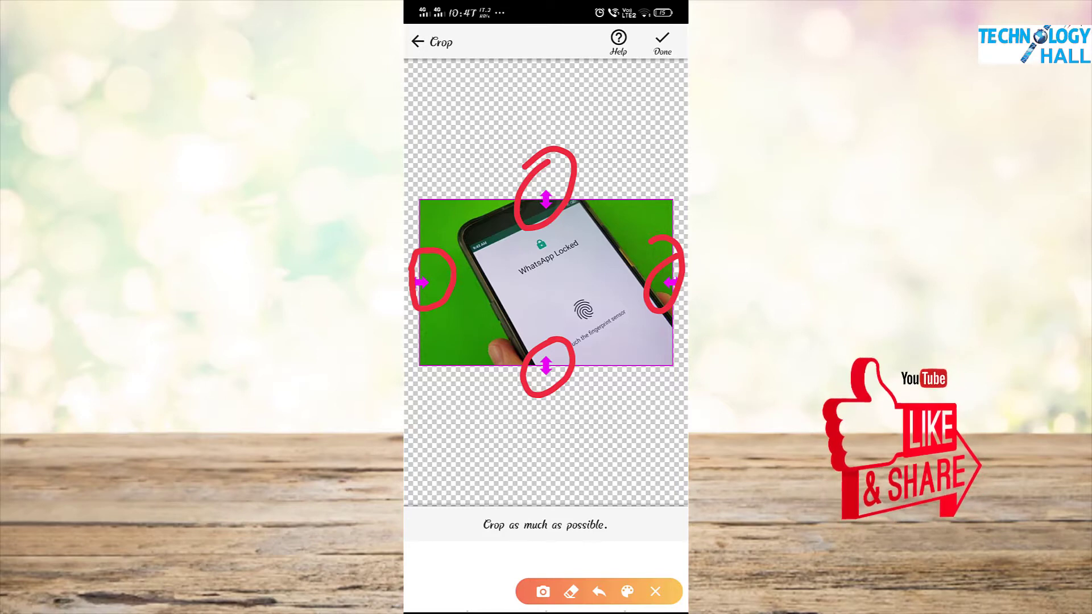
pyautogui.click(656, 591)
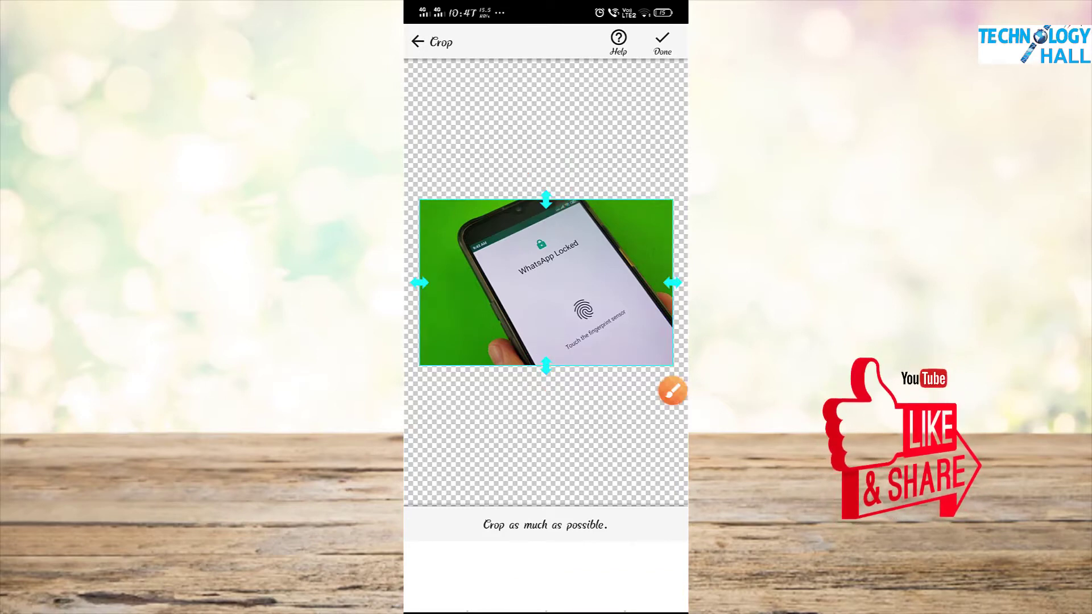
# - Drag the top crop edge down slightly to trim a thin strip off the photo
pyautogui.moveTo(546, 199); pyautogui.dragTo(546, 213)
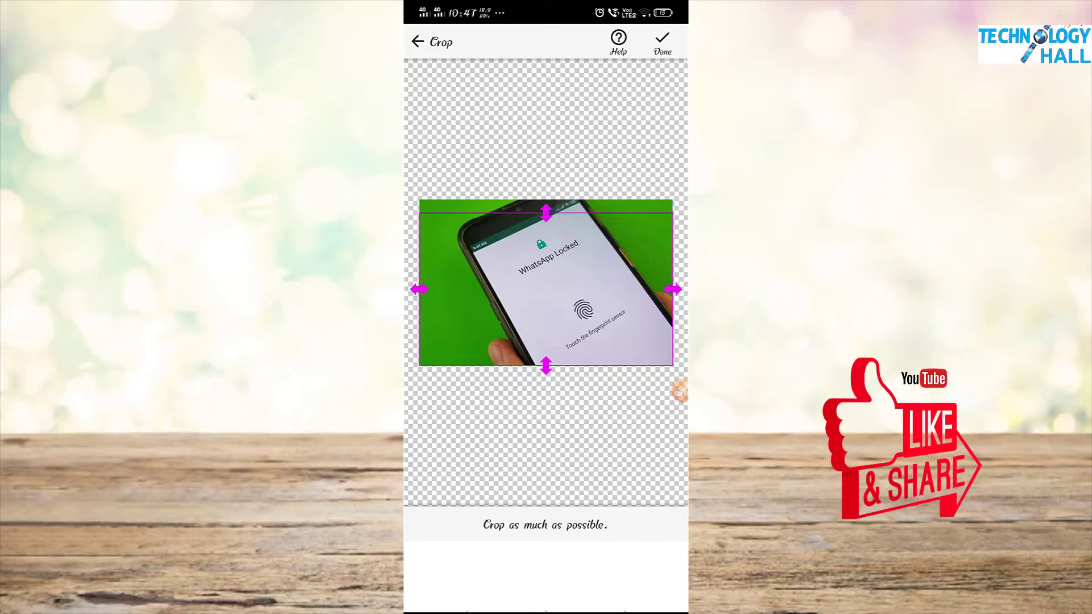
pyautogui.click(680, 391)
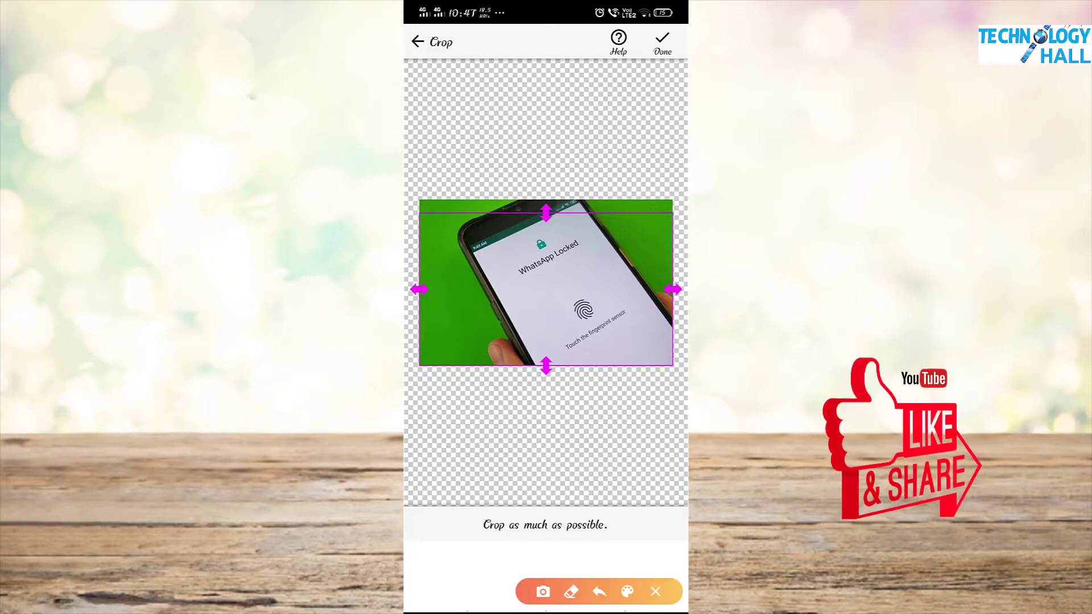
pyautogui.moveTo(623, 145); pyautogui.dragTo(652, 65)
pyautogui.moveTo(594, 98)
pyautogui.mouseDown()
pyautogui.moveTo(649, 62)
pyautogui.moveTo(659, 124)
pyautogui.mouseUp()
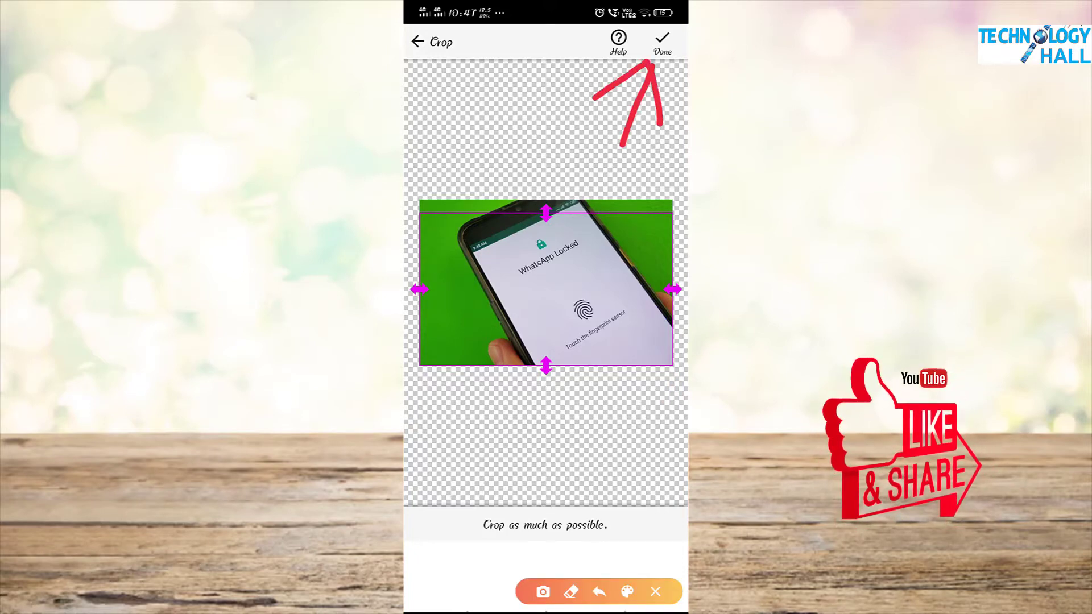
pyautogui.moveTo(418, 210)
pyautogui.mouseDown()
pyautogui.moveTo(418, 348)
pyautogui.moveTo(554, 377)
pyautogui.moveTo(677, 311)
pyautogui.moveTo(674, 215)
pyautogui.moveTo(430, 213)
pyautogui.moveTo(642, 193)
pyautogui.mouseUp()
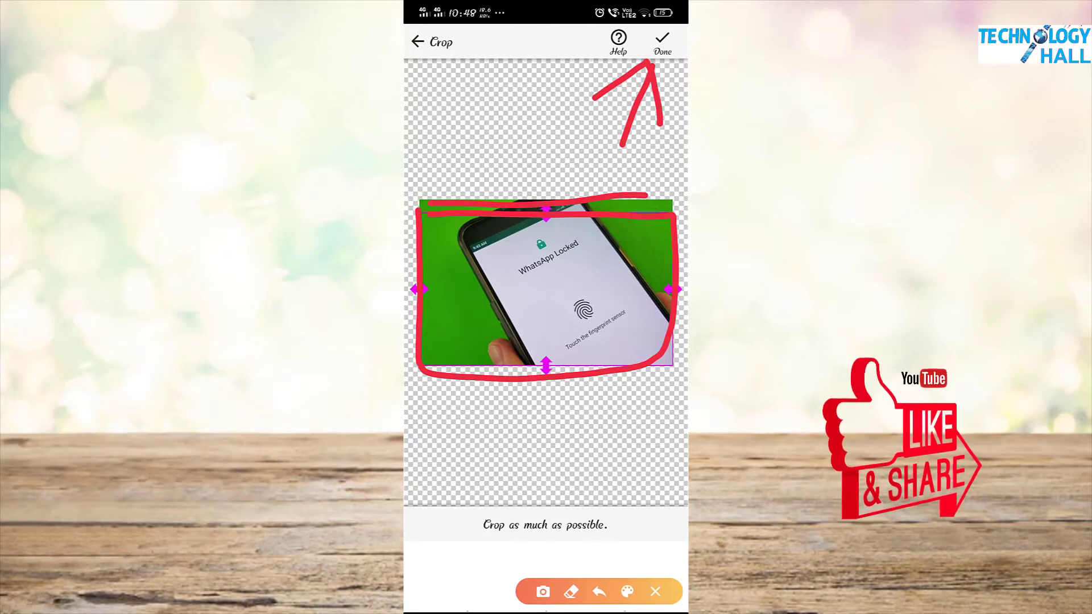
pyautogui.click(655, 591)
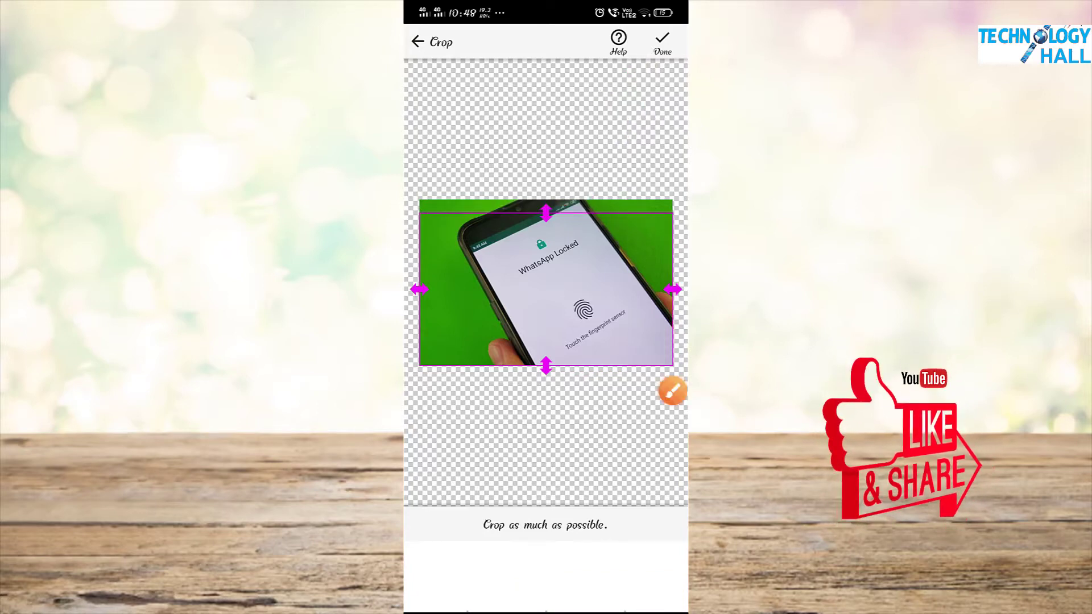
# - Fine-tune the crop frame further before moving on to erasing
pyautogui.click(673, 391)
pyautogui.moveTo(424, 184); pyautogui.dragTo(674, 186)
pyautogui.click(655, 592)
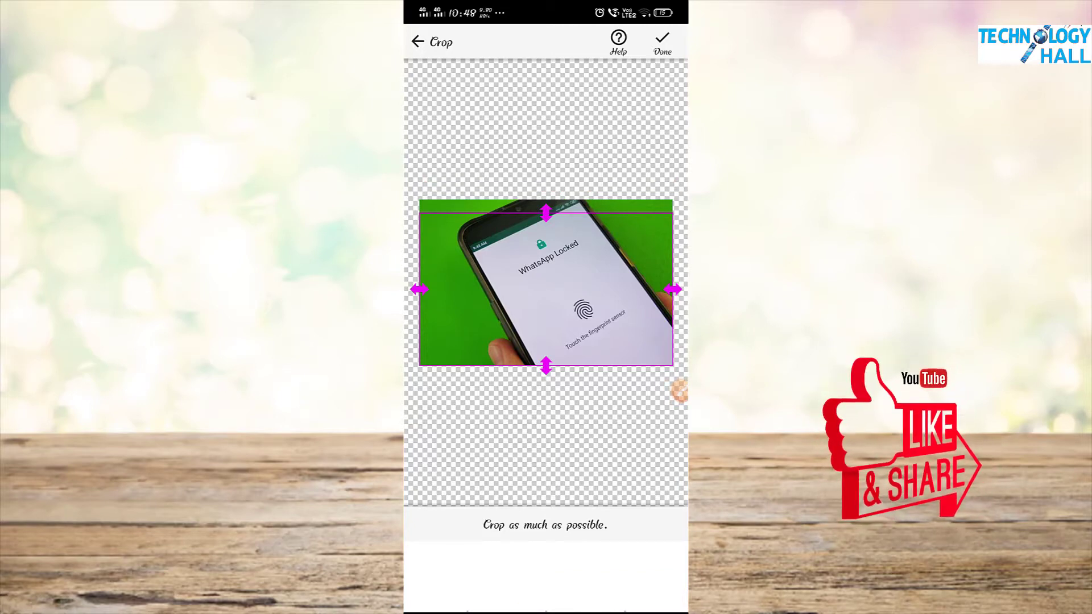
pyautogui.click(677, 391)
pyautogui.moveTo(613, 168); pyautogui.dragTo(661, 81)
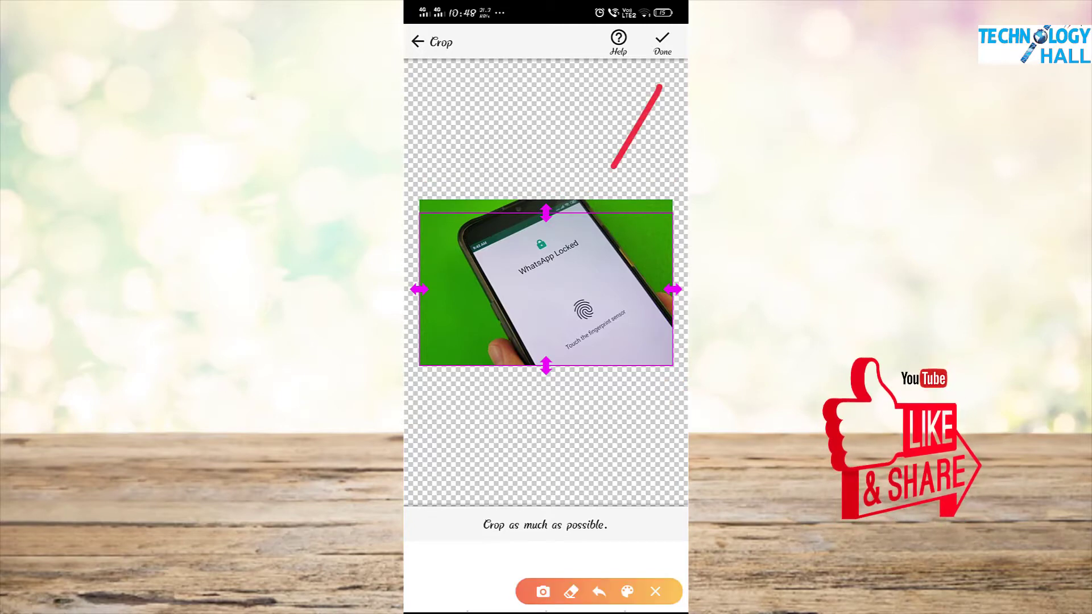
pyautogui.moveTo(600, 122)
pyautogui.mouseDown()
pyautogui.moveTo(665, 73)
pyautogui.moveTo(671, 188)
pyautogui.mouseUp()
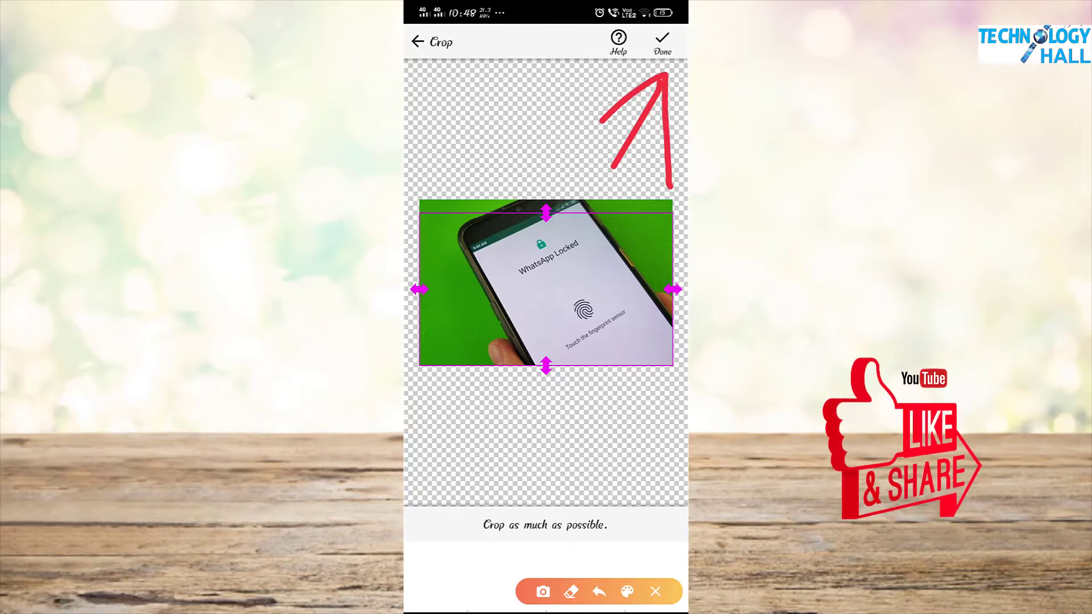
pyautogui.click(655, 591)
# - Apply the crop and look over the erase tools, with Manual active
pyautogui.click(663, 44)
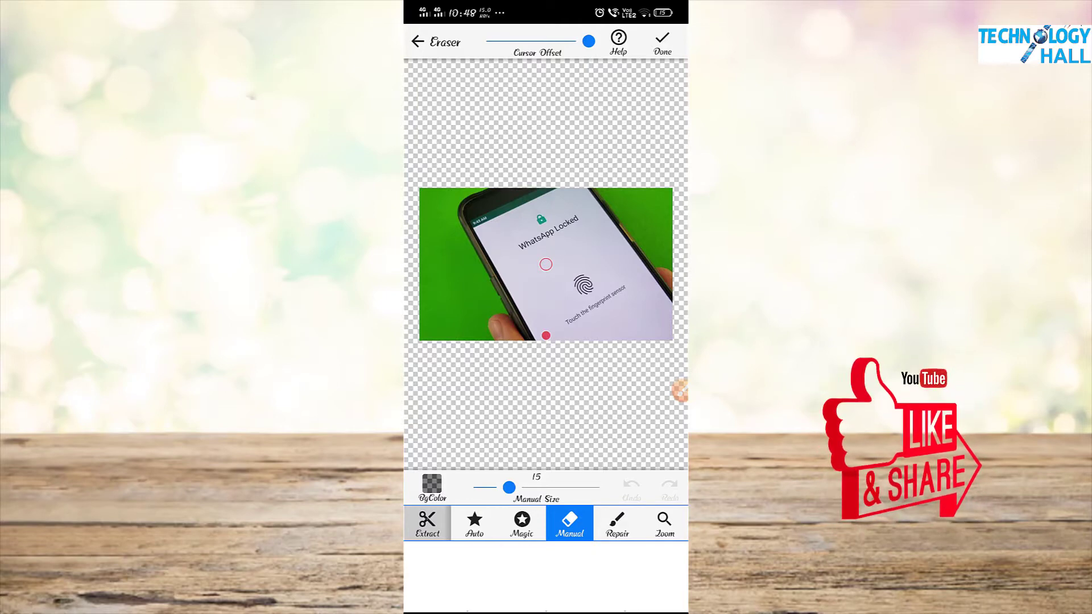
pyautogui.click(679, 391)
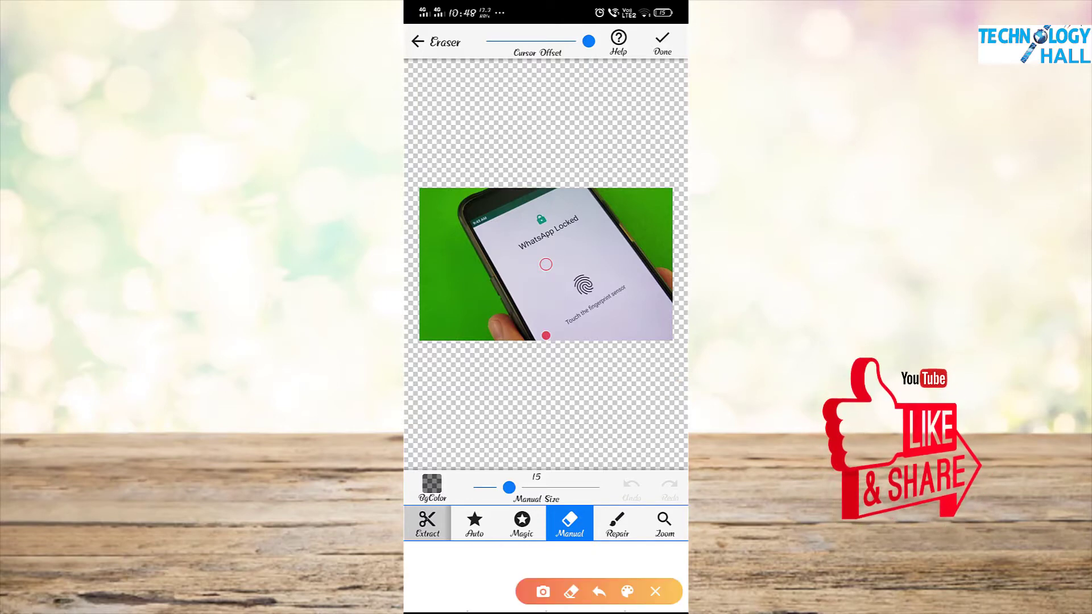
pyautogui.moveTo(412, 499)
pyautogui.mouseDown()
pyautogui.moveTo(414, 566)
pyautogui.moveTo(647, 550)
pyautogui.moveTo(681, 529)
pyautogui.moveTo(629, 489)
pyautogui.moveTo(413, 501)
pyautogui.mouseUp()
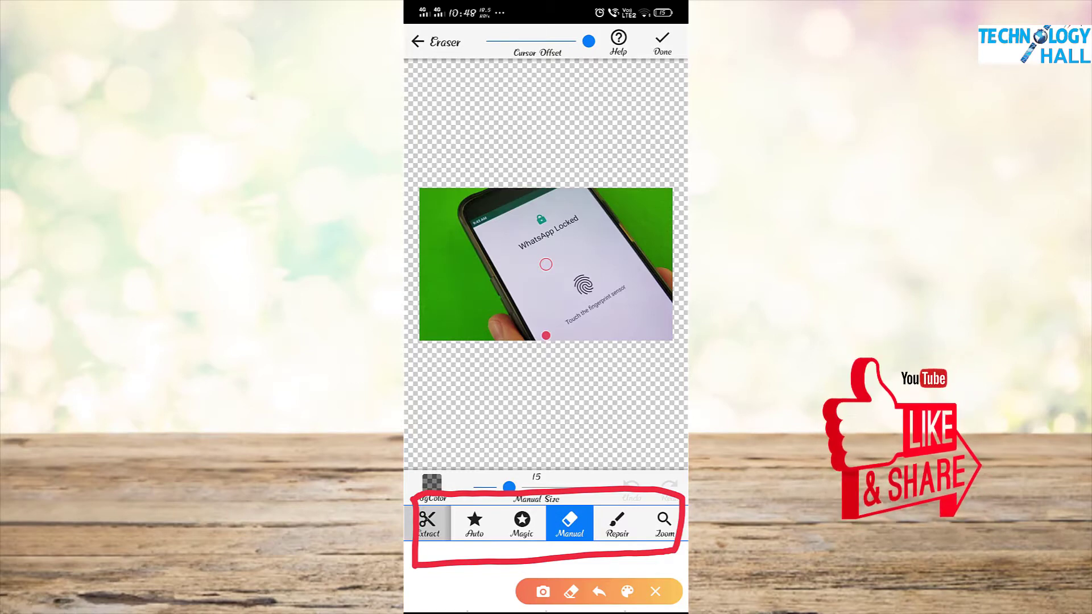
pyautogui.moveTo(474, 496)
pyautogui.mouseDown()
pyautogui.moveTo(452, 526)
pyautogui.moveTo(498, 497)
pyautogui.moveTo(456, 526)
pyautogui.moveTo(454, 504)
pyautogui.moveTo(451, 554)
pyautogui.moveTo(498, 547)
pyautogui.moveTo(488, 492)
pyautogui.moveTo(457, 501)
pyautogui.mouseUp()
pyautogui.click(655, 591)
pyautogui.click(673, 391)
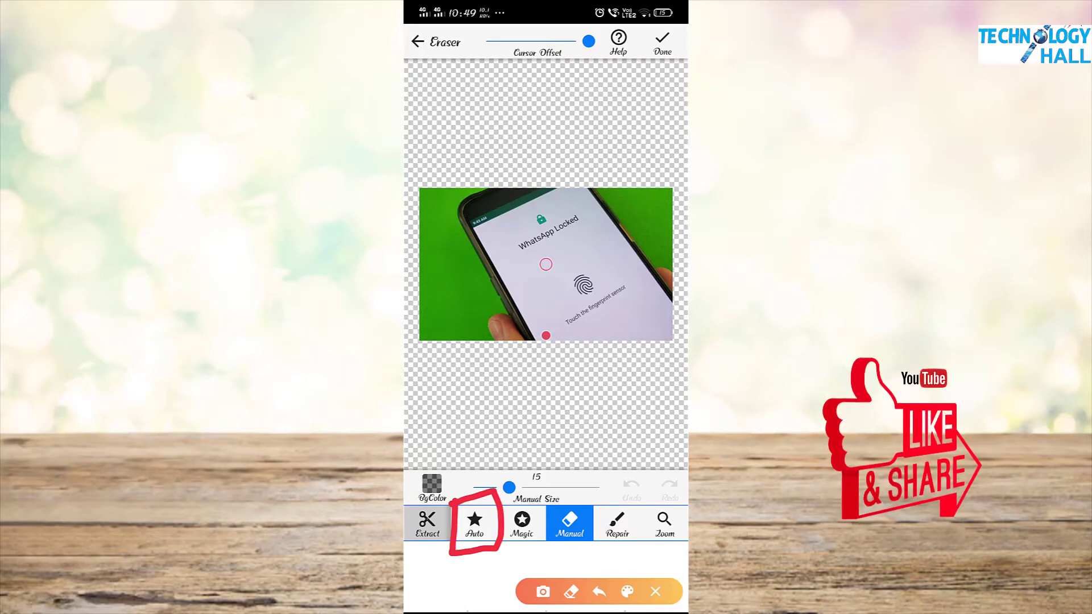
# - Switch to the Auto erase tool, keeping its threshold at 25
pyautogui.click(655, 592)
pyautogui.click(474, 523)
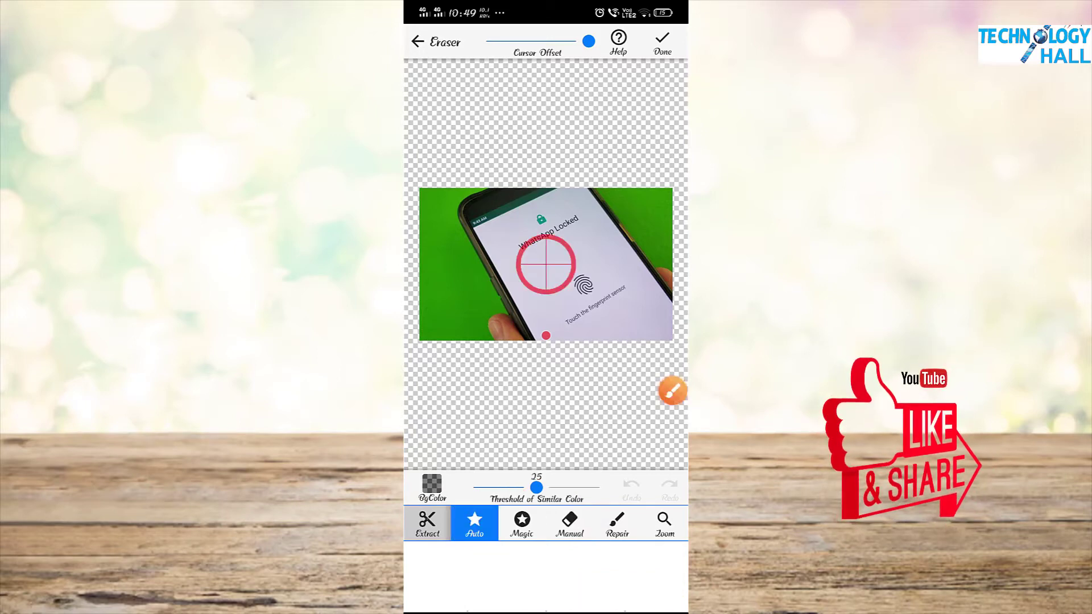
pyautogui.click(673, 390)
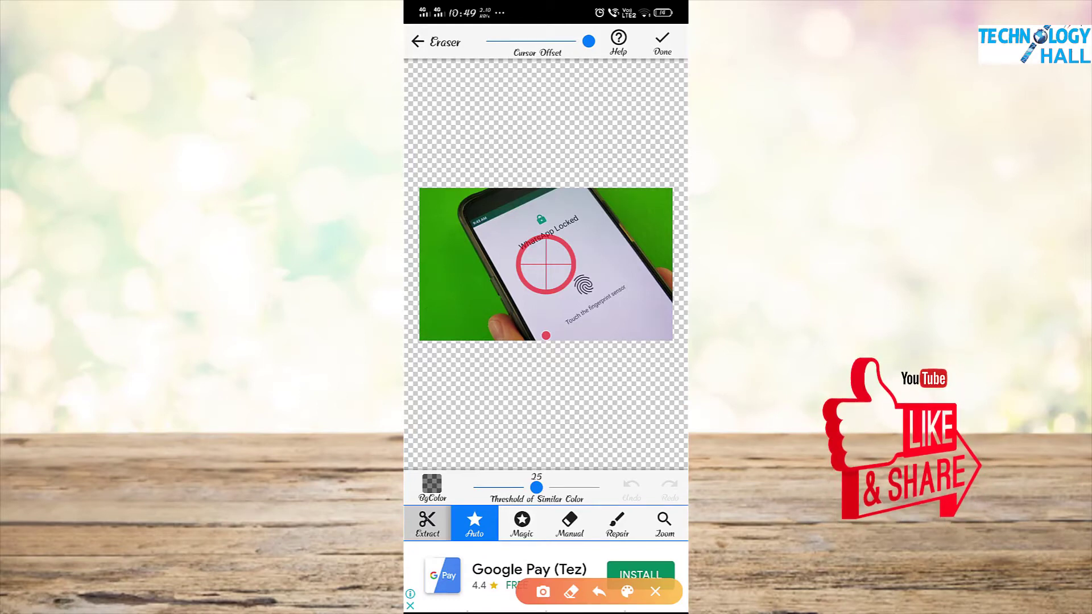
pyautogui.moveTo(556, 314)
pyautogui.mouseDown()
pyautogui.moveTo(568, 361)
pyautogui.moveTo(537, 318)
pyautogui.mouseUp()
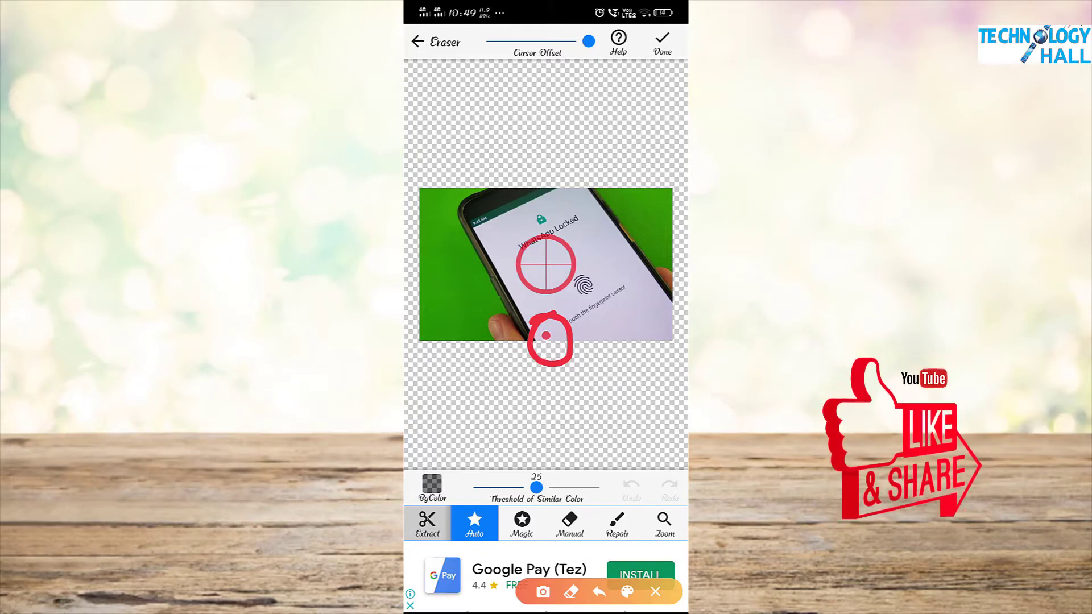
pyautogui.moveTo(563, 214)
pyautogui.mouseDown()
pyautogui.moveTo(490, 284)
pyautogui.moveTo(592, 267)
pyautogui.moveTo(523, 205)
pyautogui.moveTo(509, 212)
pyautogui.mouseUp()
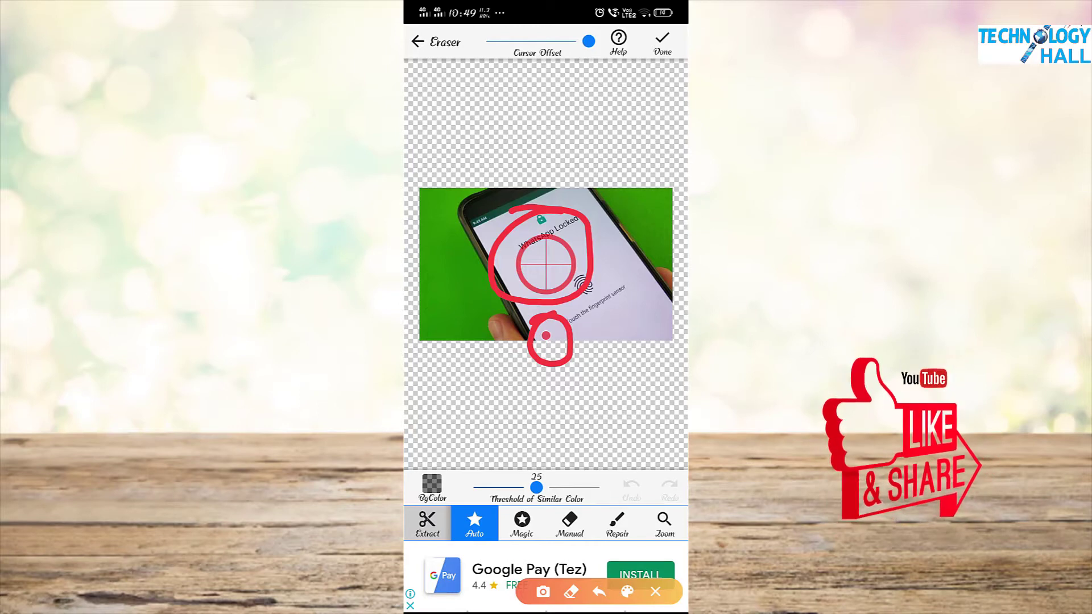
pyautogui.moveTo(476, 488)
pyautogui.mouseDown()
pyautogui.moveTo(501, 529)
pyautogui.moveTo(465, 490)
pyautogui.mouseUp()
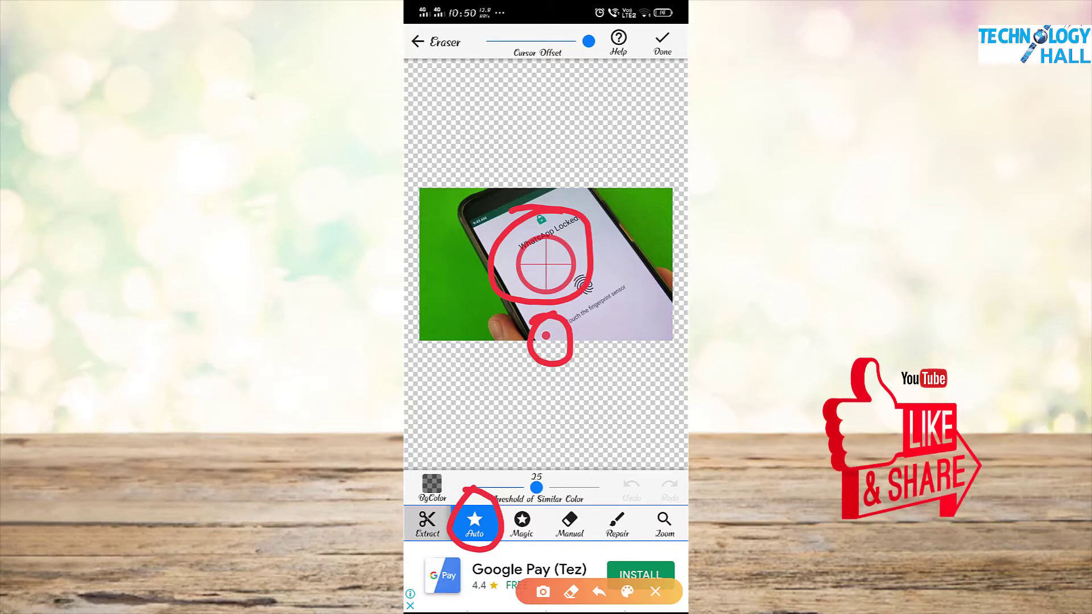
pyautogui.click(655, 591)
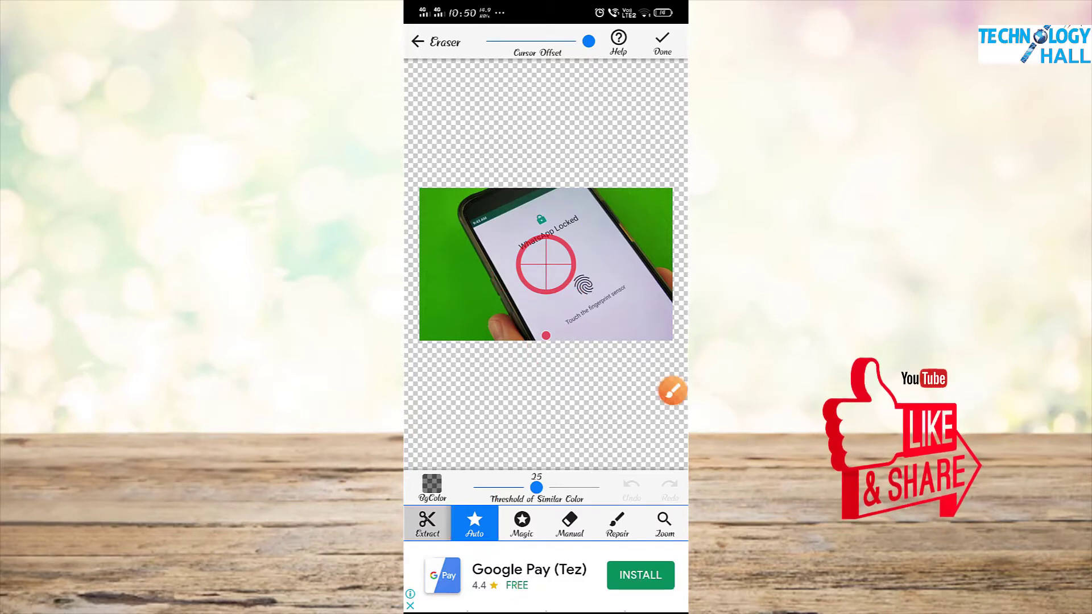
pyautogui.click(672, 390)
pyautogui.moveTo(560, 312)
pyautogui.mouseDown()
pyautogui.moveTo(526, 355)
pyautogui.moveTo(545, 325)
pyautogui.mouseUp()
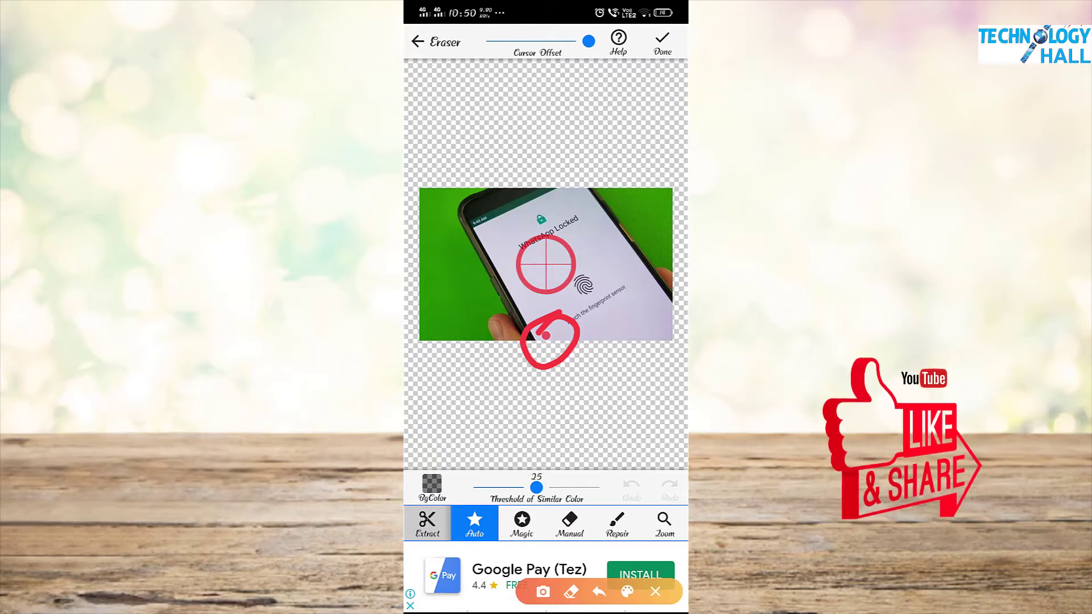
pyautogui.click(655, 591)
# - Auto-erase the similar-coloured green background left of the phone with the crosshair
pyautogui.moveTo(545, 336)
pyautogui.mouseDown()
pyautogui.moveTo(426, 350)
pyautogui.moveTo(463, 246)
pyautogui.moveTo(560, 234)
pyautogui.moveTo(660, 284)
pyautogui.moveTo(637, 367)
pyautogui.moveTo(519, 407)
pyautogui.moveTo(449, 384)
pyautogui.moveTo(434, 291)
pyautogui.moveTo(505, 254)
pyautogui.moveTo(646, 278)
pyautogui.moveTo(641, 314)
pyautogui.moveTo(646, 284)
pyautogui.moveTo(626, 283)
pyautogui.moveTo(656, 321)
pyautogui.moveTo(660, 261)
pyautogui.moveTo(638, 286)
pyautogui.moveTo(659, 300)
pyautogui.moveTo(654, 277)
pyautogui.moveTo(640, 302)
pyautogui.moveTo(642, 288)
pyautogui.moveTo(655, 296)
pyautogui.mouseUp()
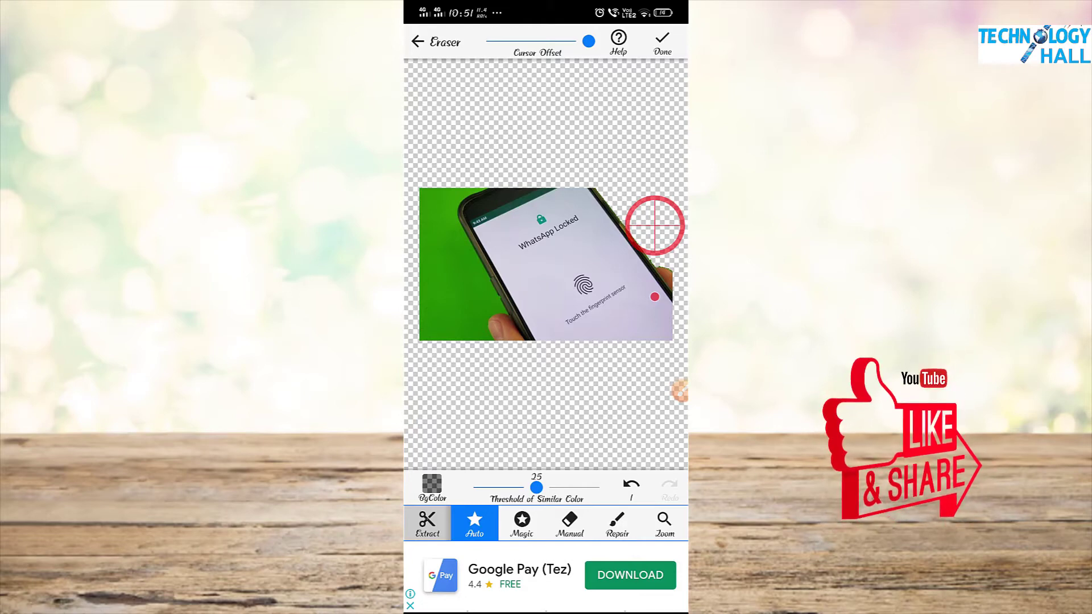
pyautogui.click(679, 391)
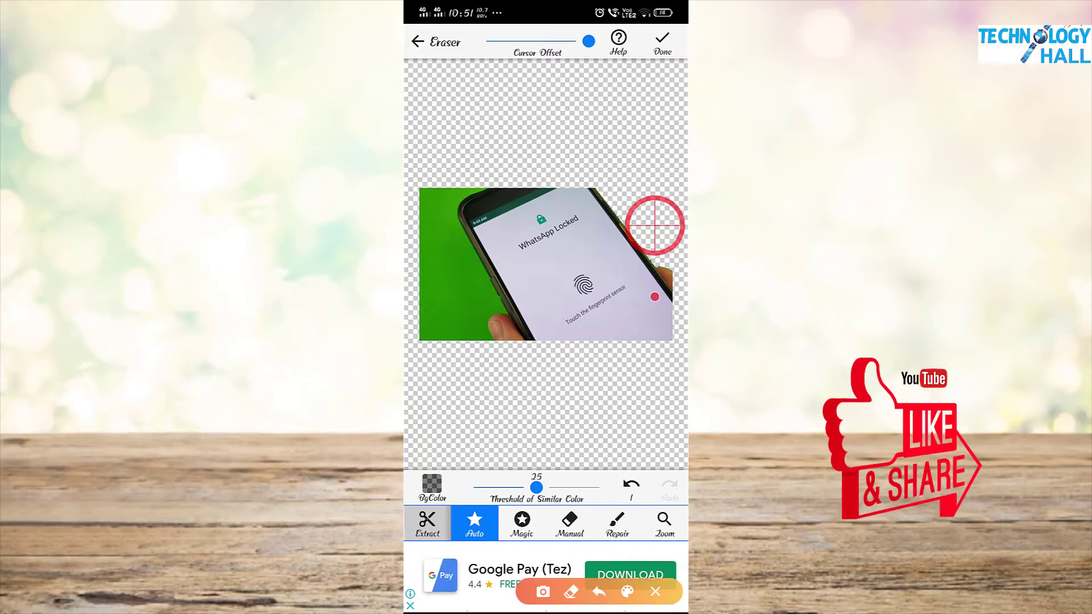
pyautogui.moveTo(500, 488)
pyautogui.mouseDown()
pyautogui.moveTo(492, 561)
pyautogui.moveTo(549, 521)
pyautogui.moveTo(502, 494)
pyautogui.mouseUp()
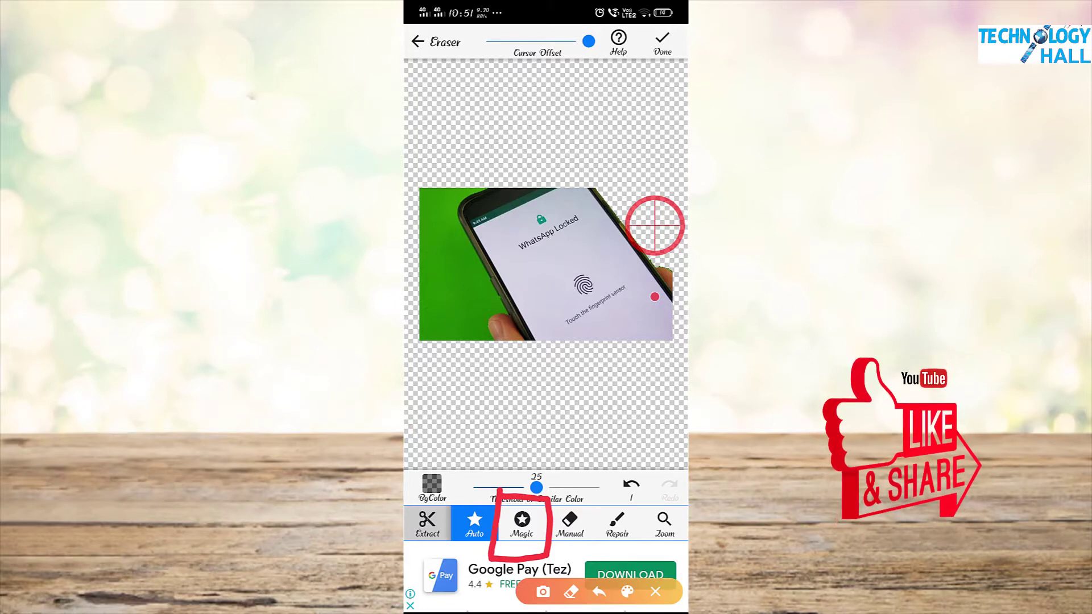
pyautogui.click(655, 592)
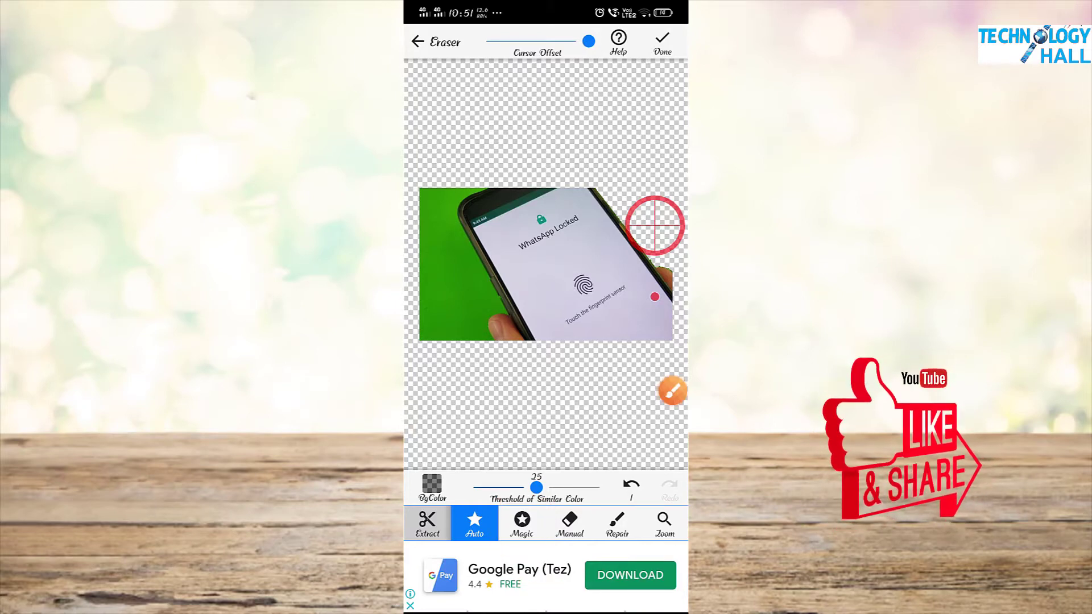
# - Switch to the Magic eraser at size 50
pyautogui.click(522, 522)
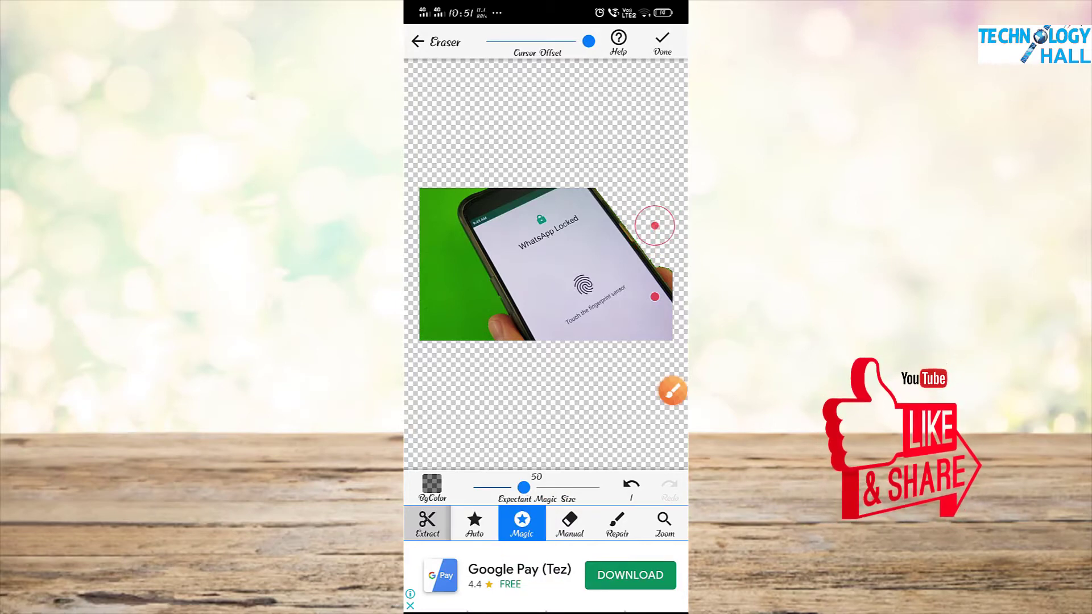
pyautogui.click(672, 391)
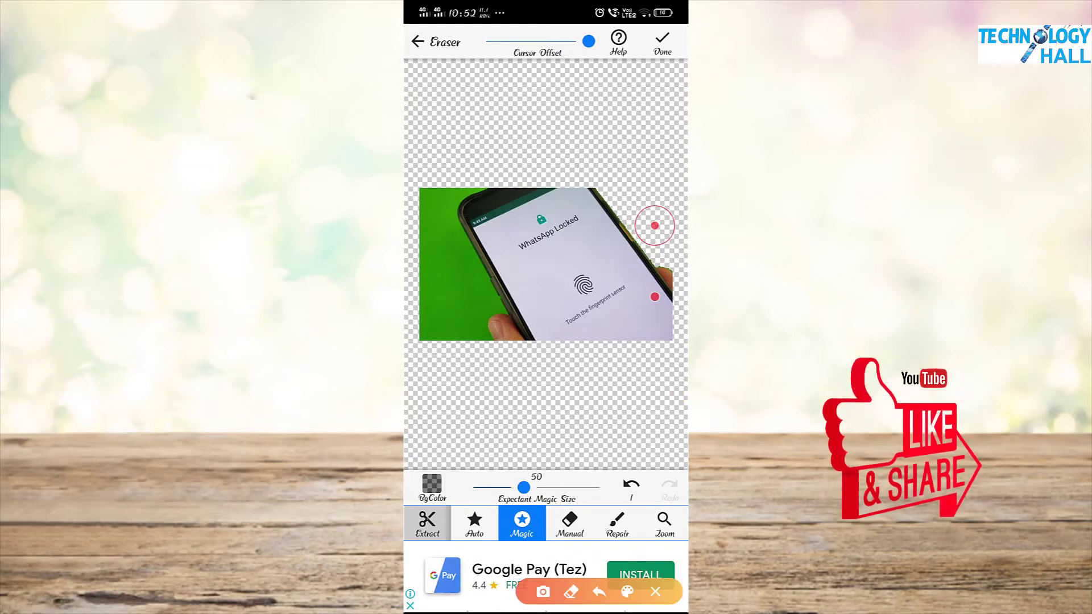
pyautogui.moveTo(659, 275)
pyautogui.mouseDown()
pyautogui.moveTo(649, 327)
pyautogui.moveTo(626, 282)
pyautogui.mouseUp()
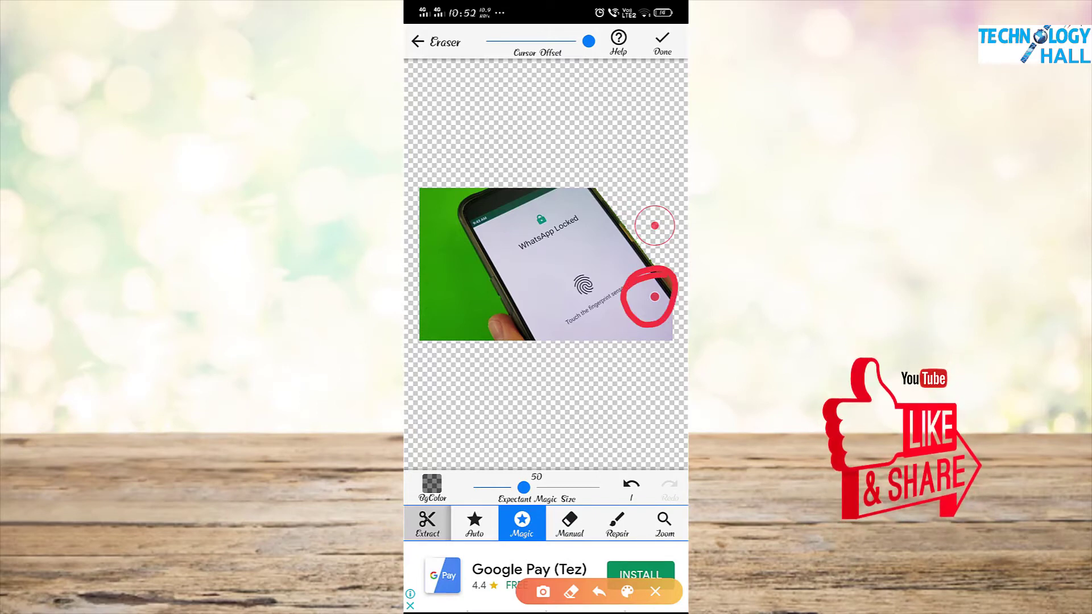
pyautogui.moveTo(672, 185)
pyautogui.mouseDown()
pyautogui.moveTo(626, 265)
pyautogui.moveTo(681, 243)
pyautogui.moveTo(666, 182)
pyautogui.moveTo(632, 185)
pyautogui.mouseUp()
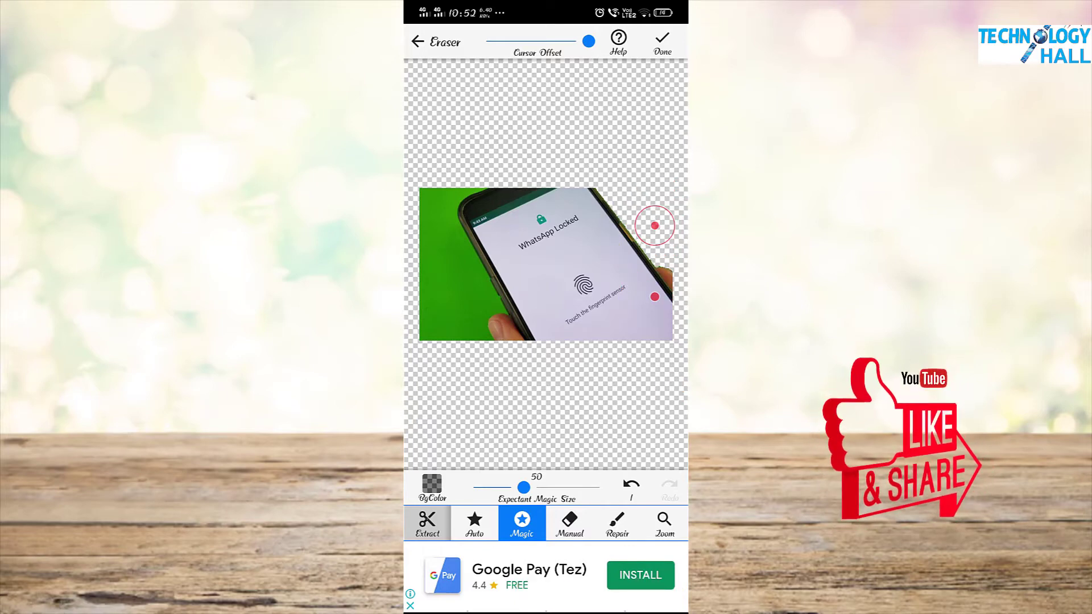
pyautogui.moveTo(670, 284)
pyautogui.mouseDown()
pyautogui.moveTo(661, 299)
pyautogui.moveTo(639, 294)
pyautogui.mouseUp()
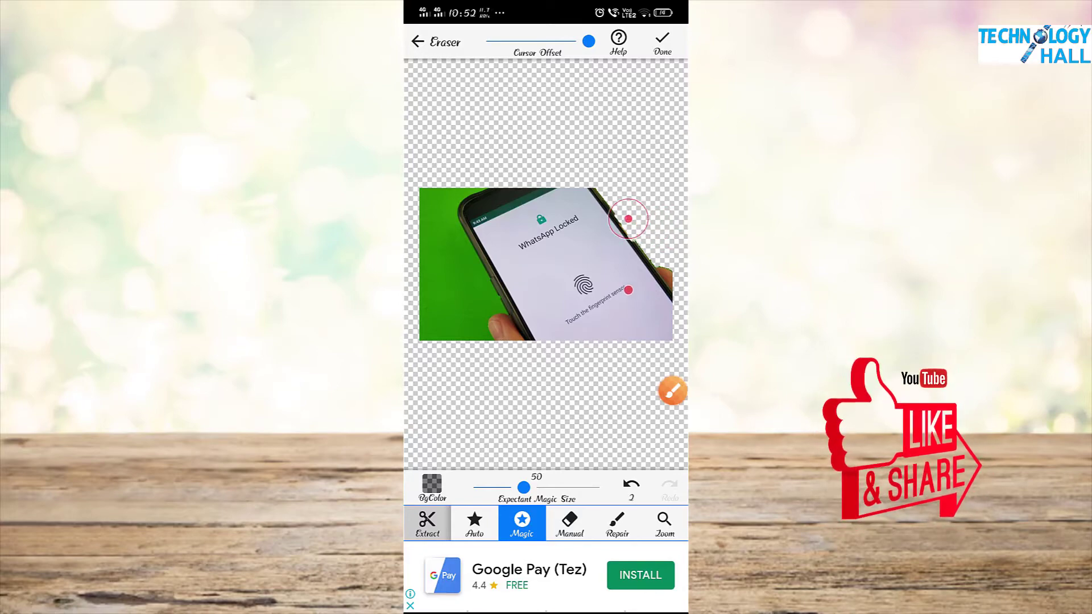
# - Magic-erase the green fringe along the phone's top edge, then undo all those erasures
pyautogui.moveTo(638, 294); pyautogui.dragTo(620, 285)
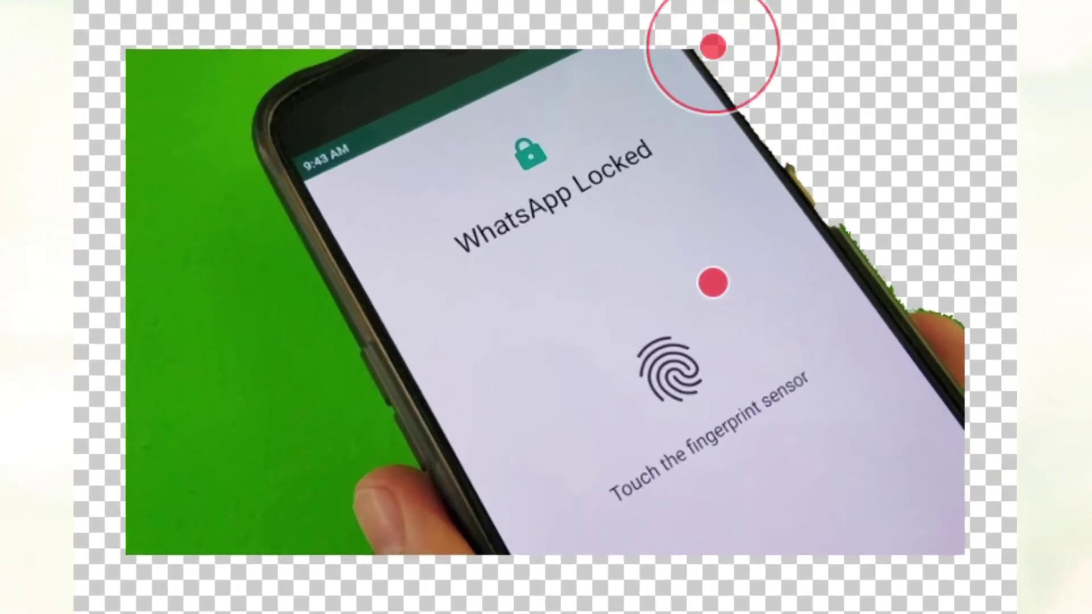
pyautogui.moveTo(713, 283)
pyautogui.mouseDown()
pyautogui.moveTo(787, 361)
pyautogui.moveTo(912, 541)
pyautogui.moveTo(952, 569)
pyautogui.moveTo(711, 247)
pyautogui.moveTo(458, 181)
pyautogui.moveTo(242, 188)
pyautogui.moveTo(202, 266)
pyautogui.moveTo(358, 281)
pyautogui.moveTo(360, 322)
pyautogui.moveTo(319, 334)
pyautogui.moveTo(461, 281)
pyautogui.moveTo(249, 348)
pyautogui.mouseUp()
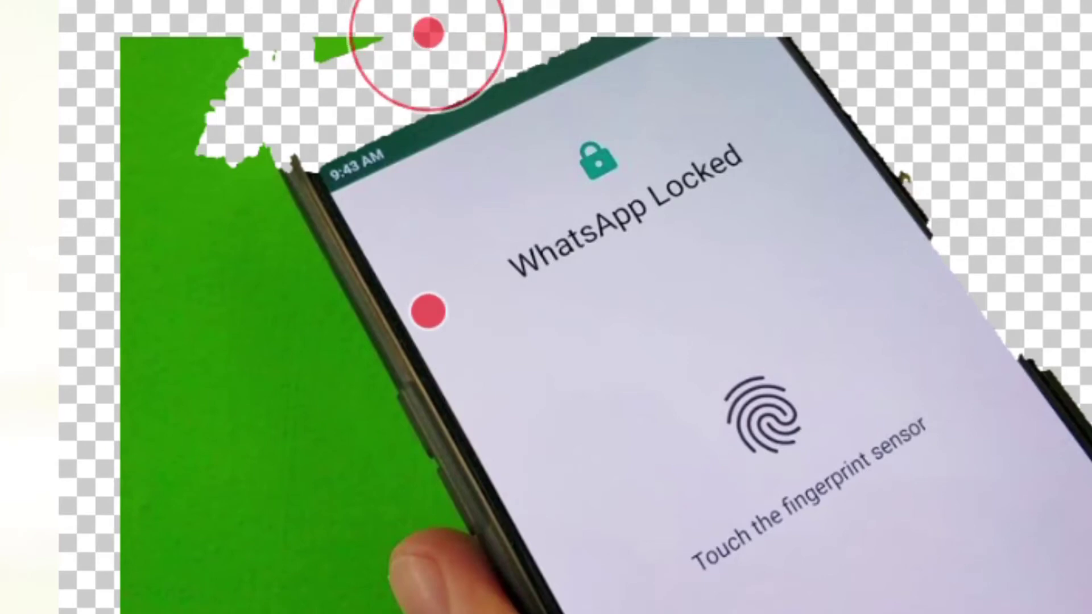
pyautogui.moveTo(429, 308); pyautogui.dragTo(449, 376)
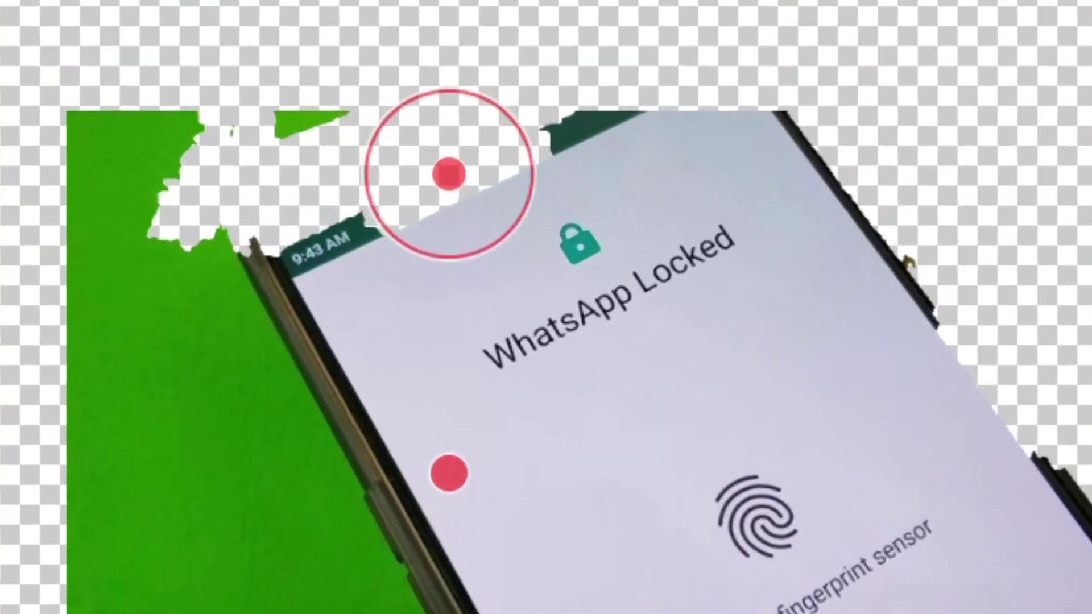
pyautogui.moveTo(354, 446)
pyautogui.mouseDown()
pyautogui.moveTo(460, 471)
pyautogui.moveTo(556, 419)
pyautogui.mouseUp()
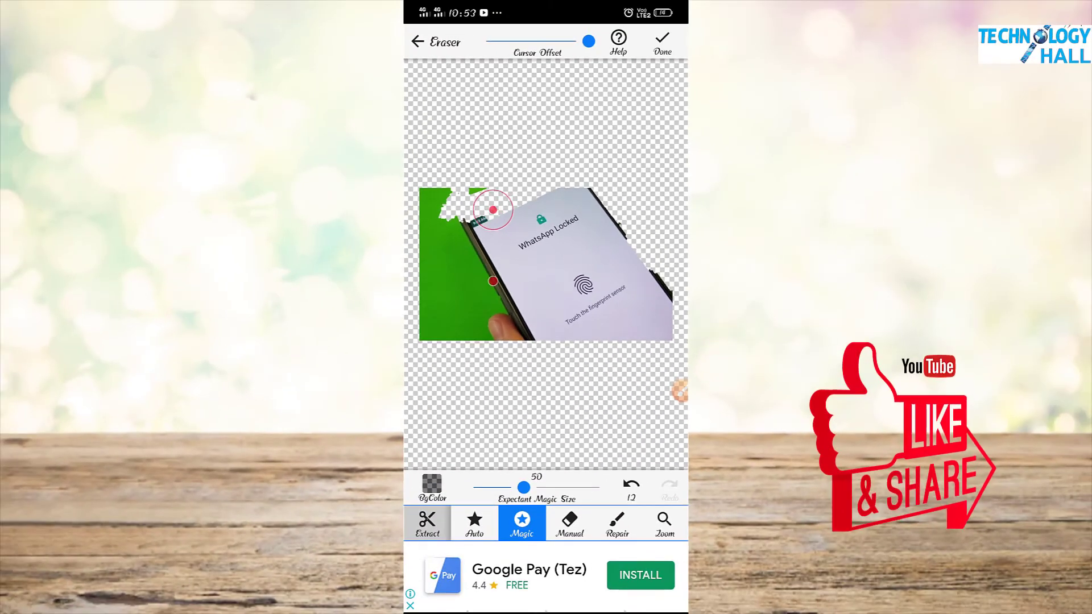
pyautogui.moveTo(485, 270)
pyautogui.mouseDown()
pyautogui.moveTo(477, 283)
pyautogui.moveTo(486, 281)
pyautogui.mouseUp()
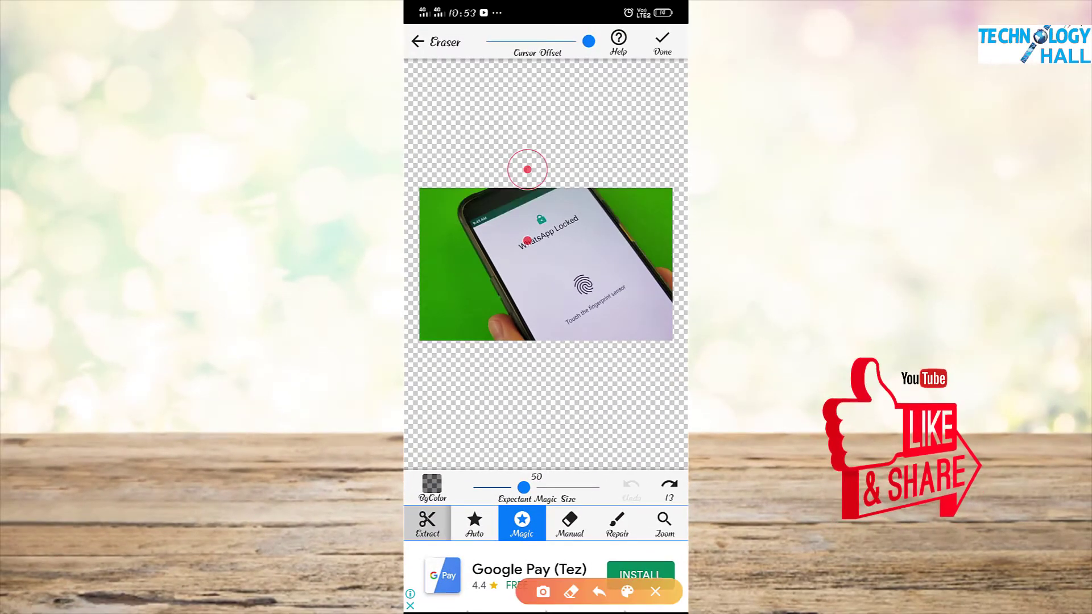
pyautogui.moveTo(548, 497)
pyautogui.mouseDown()
pyautogui.moveTo(543, 546)
pyautogui.moveTo(586, 550)
pyautogui.moveTo(592, 496)
pyautogui.moveTo(549, 499)
pyautogui.mouseUp()
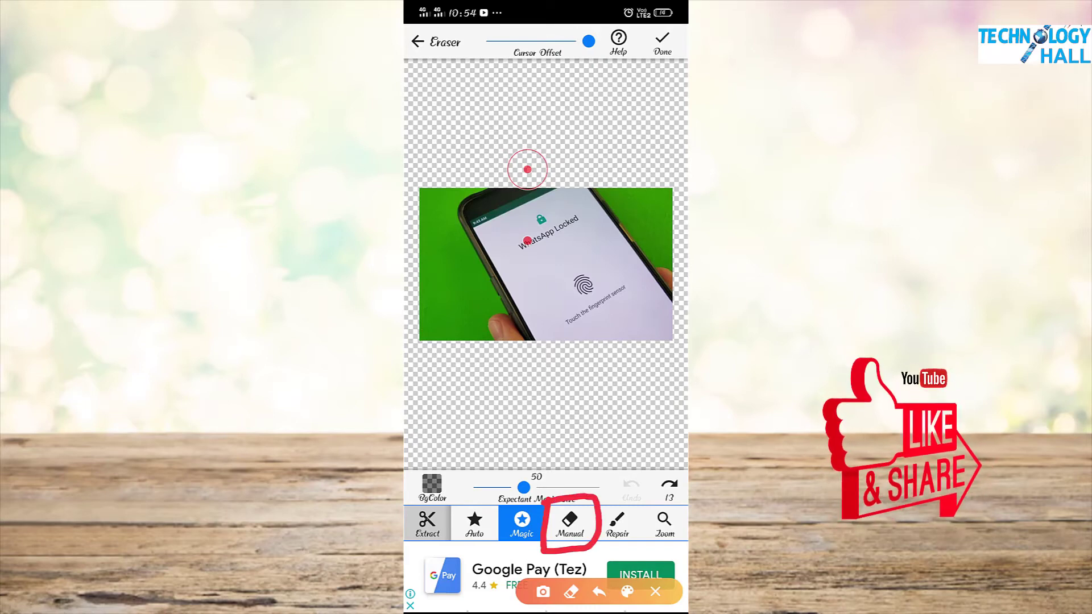
pyautogui.click(655, 592)
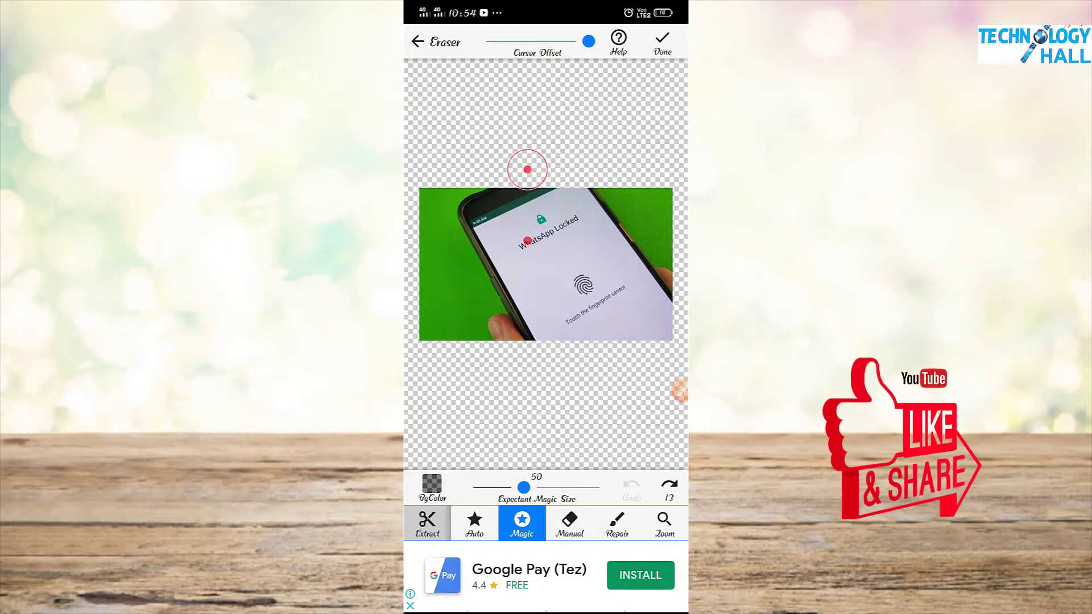
# - Switch to Manual at size 15 and erase a broad patch from the middle of the phone screen
pyautogui.click(569, 523)
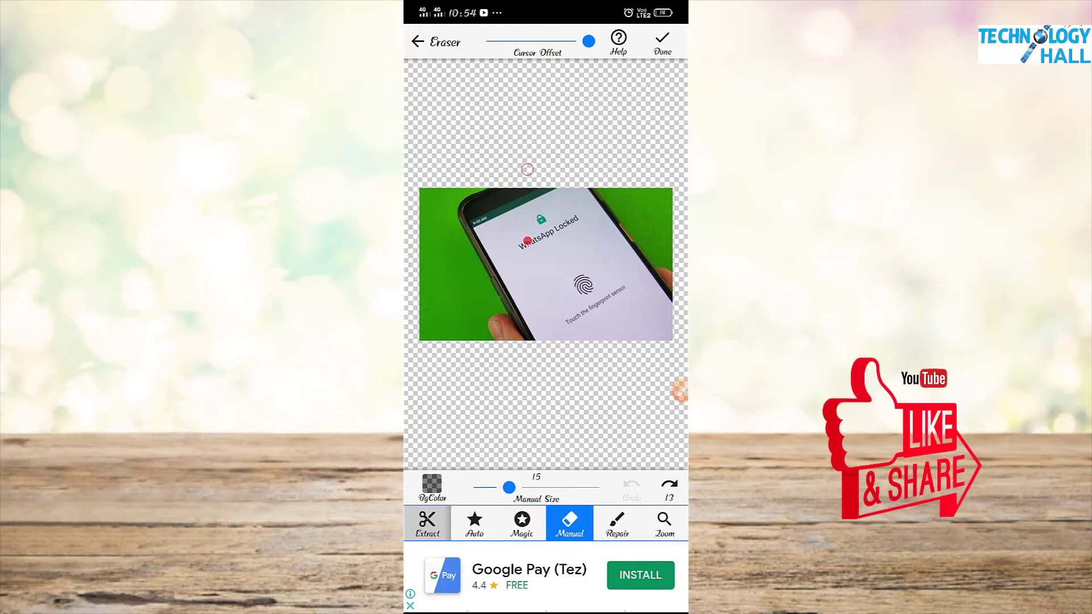
pyautogui.click(680, 390)
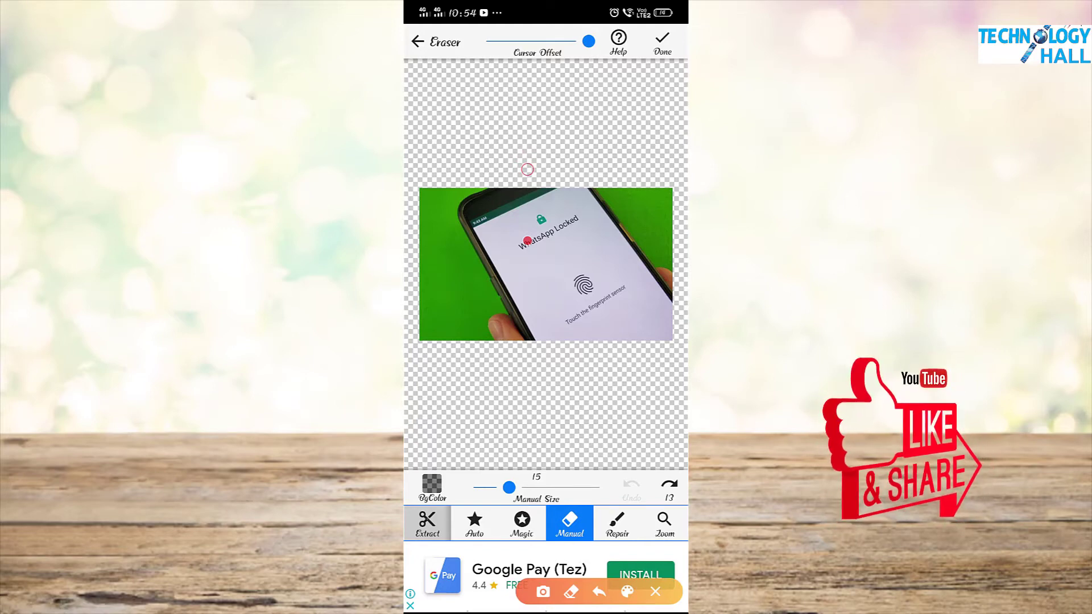
pyautogui.moveTo(538, 213)
pyautogui.mouseDown()
pyautogui.moveTo(534, 274)
pyautogui.moveTo(524, 207)
pyautogui.mouseUp()
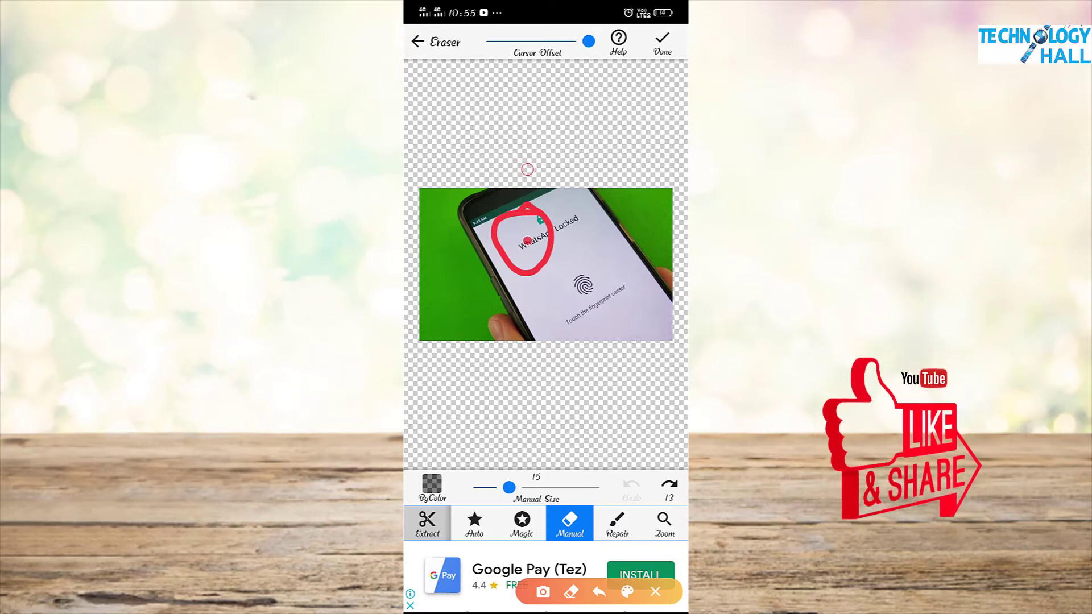
pyautogui.moveTo(530, 140)
pyautogui.mouseDown()
pyautogui.moveTo(515, 196)
pyautogui.moveTo(555, 149)
pyautogui.mouseUp()
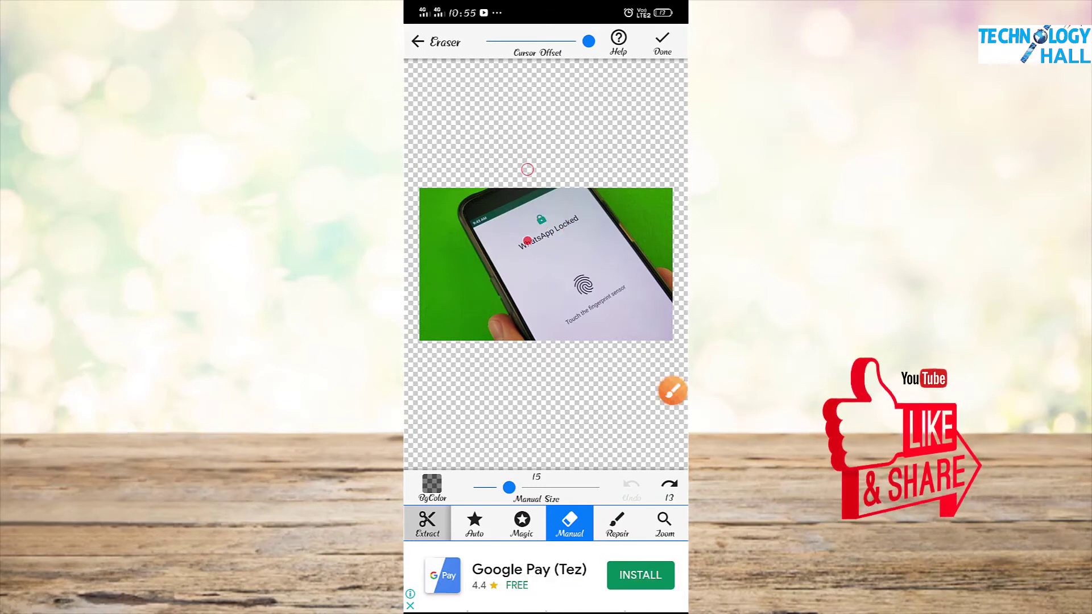
pyautogui.moveTo(527, 240)
pyautogui.mouseDown()
pyautogui.moveTo(525, 292)
pyautogui.moveTo(560, 347)
pyautogui.moveTo(548, 365)
pyautogui.moveTo(506, 363)
pyautogui.moveTo(652, 268)
pyautogui.moveTo(572, 289)
pyautogui.moveTo(571, 275)
pyautogui.moveTo(629, 287)
pyautogui.moveTo(632, 378)
pyautogui.moveTo(580, 398)
pyautogui.moveTo(650, 390)
pyautogui.moveTo(616, 409)
pyautogui.moveTo(626, 383)
pyautogui.moveTo(611, 353)
pyautogui.mouseUp()
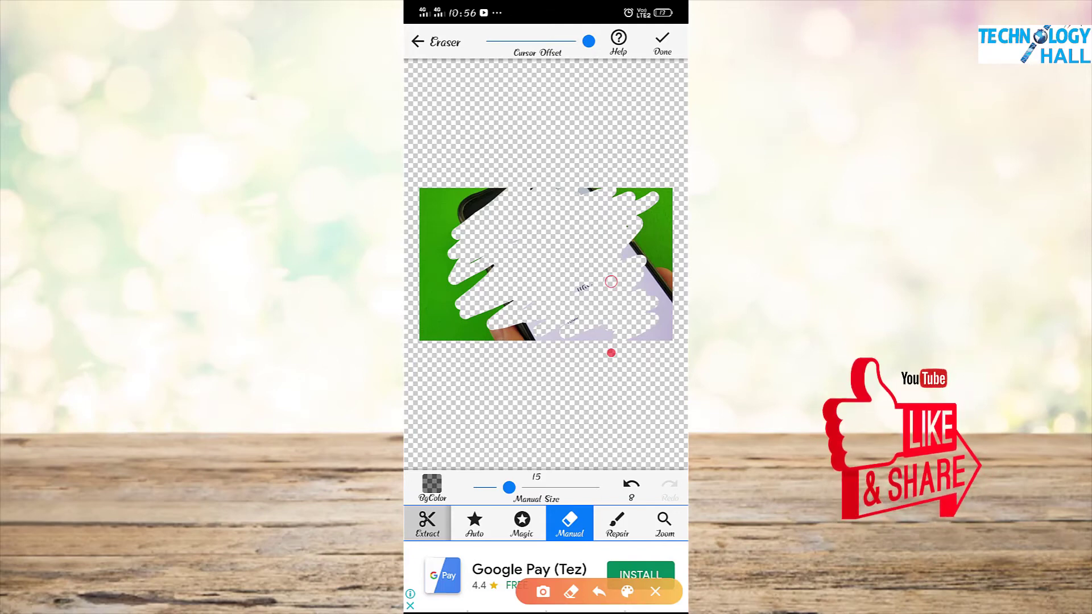
# - Select the Repair tool so the wiped screen area shows as a faint overlay
pyautogui.moveTo(592, 499)
pyautogui.mouseDown()
pyautogui.moveTo(594, 560)
pyautogui.moveTo(642, 529)
pyautogui.moveTo(632, 498)
pyautogui.moveTo(583, 502)
pyautogui.mouseUp()
pyautogui.moveTo(458, 499)
pyautogui.mouseDown()
pyautogui.moveTo(459, 551)
pyautogui.moveTo(575, 554)
pyautogui.moveTo(600, 516)
pyautogui.moveTo(460, 500)
pyautogui.mouseUp()
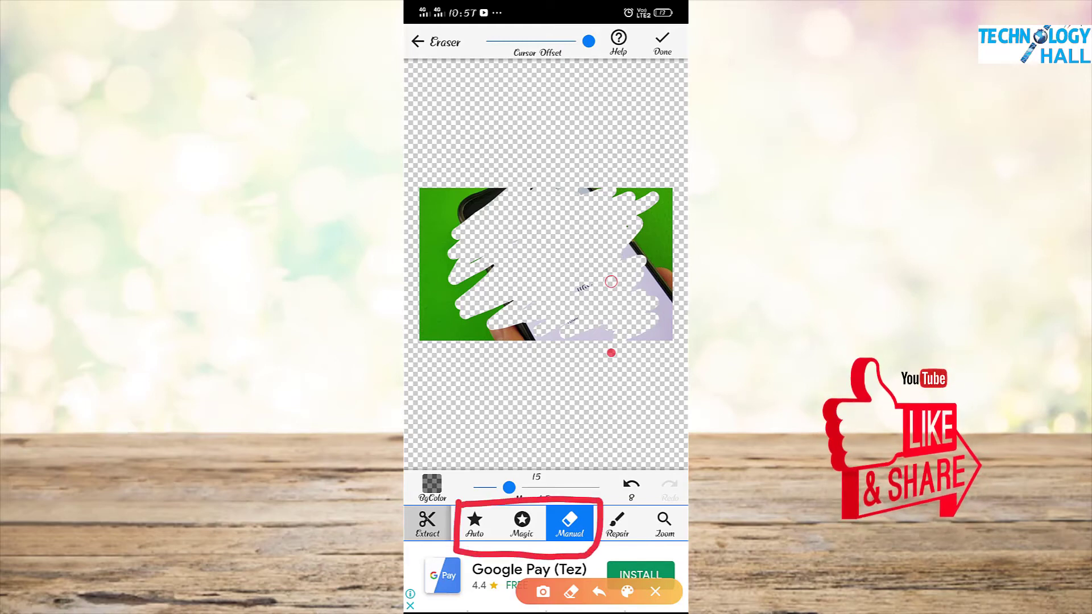
pyautogui.click(571, 592)
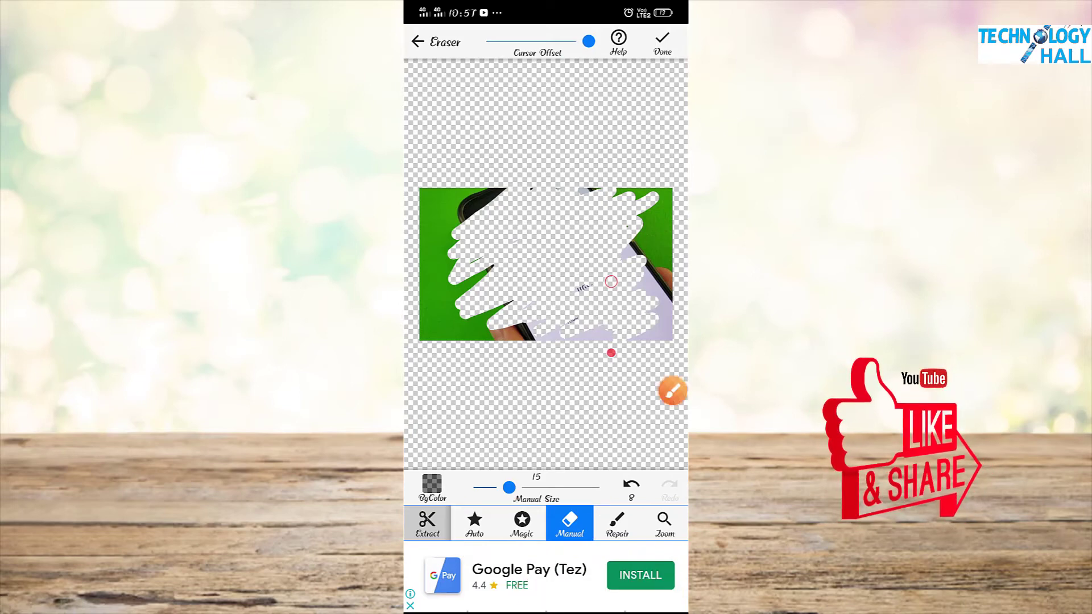
pyautogui.click(672, 390)
pyautogui.moveTo(594, 503)
pyautogui.mouseDown()
pyautogui.moveTo(595, 551)
pyautogui.moveTo(642, 549)
pyautogui.moveTo(635, 496)
pyautogui.moveTo(591, 499)
pyautogui.mouseUp()
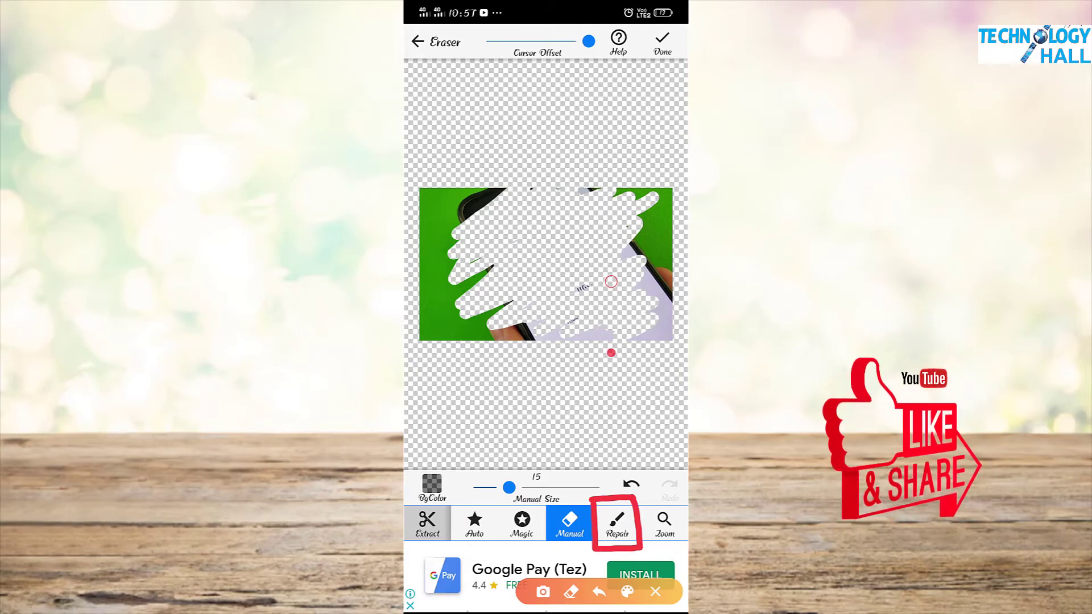
pyautogui.click(655, 592)
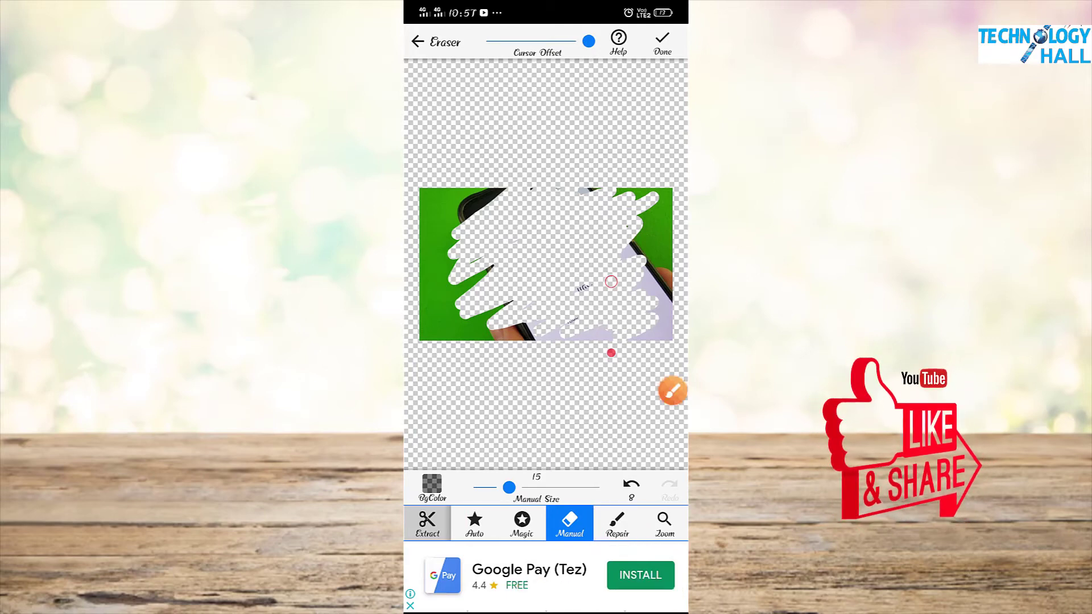
pyautogui.click(673, 390)
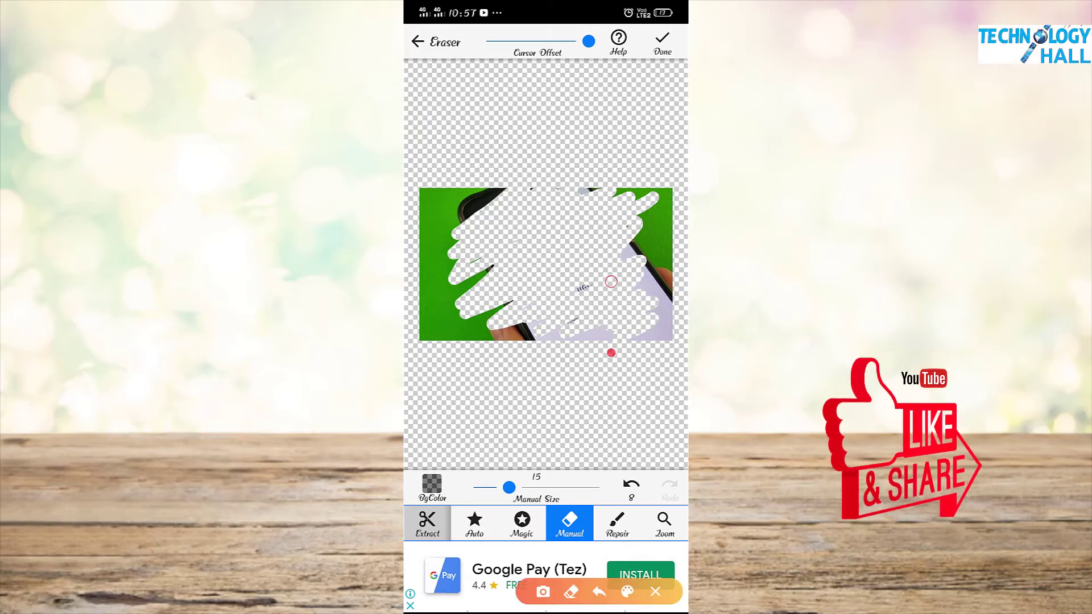
pyautogui.moveTo(590, 491)
pyautogui.mouseDown()
pyautogui.moveTo(602, 552)
pyautogui.moveTo(648, 551)
pyautogui.moveTo(627, 497)
pyautogui.moveTo(583, 503)
pyautogui.mouseUp()
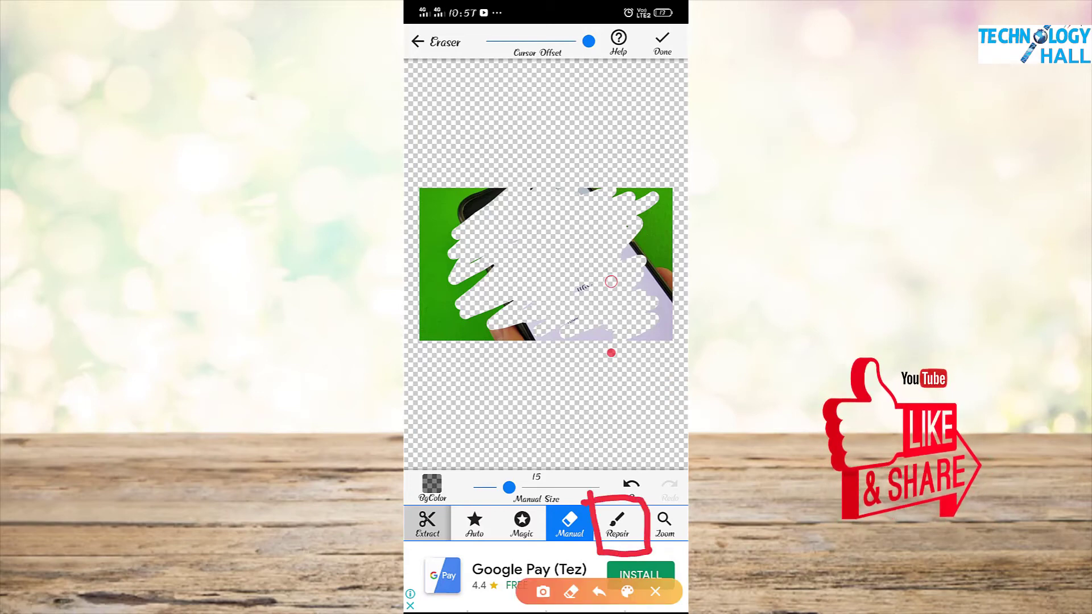
pyautogui.click(656, 591)
pyautogui.click(617, 523)
# - Paint back the faded fingerprint area with the size 15 Repair brush
pyautogui.click(672, 391)
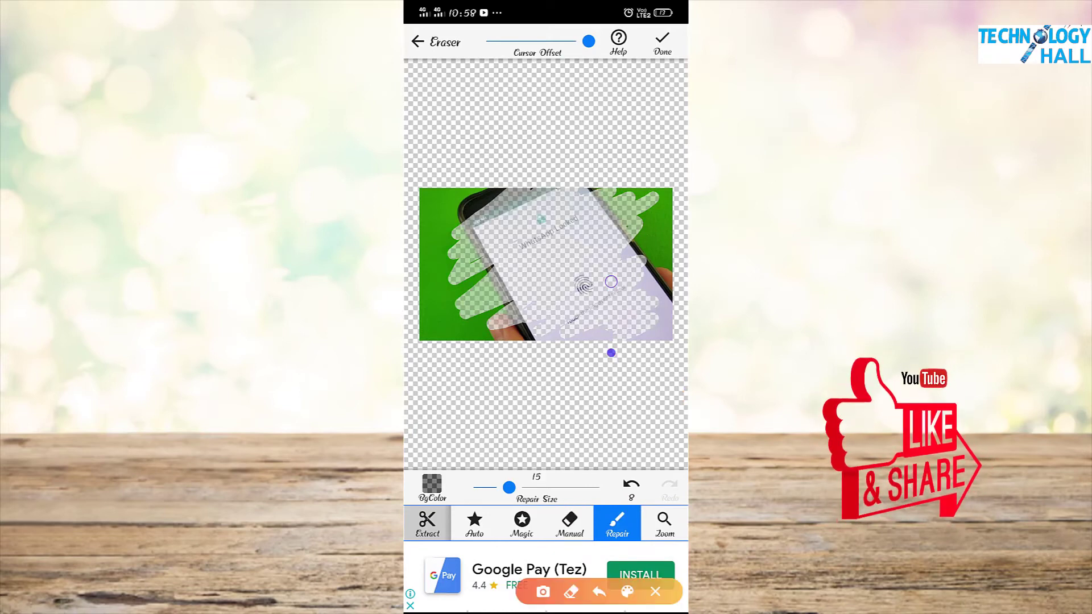
pyautogui.moveTo(615, 324)
pyautogui.mouseDown()
pyautogui.moveTo(587, 368)
pyautogui.moveTo(623, 321)
pyautogui.mouseUp()
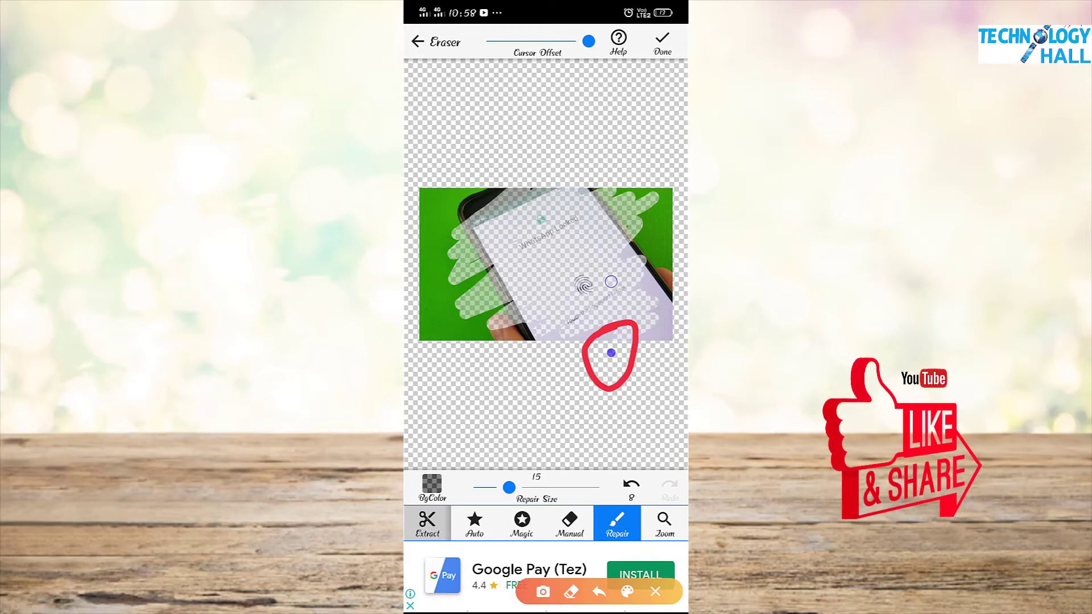
pyautogui.moveTo(610, 252)
pyautogui.mouseDown()
pyautogui.moveTo(607, 310)
pyautogui.moveTo(586, 252)
pyautogui.mouseUp()
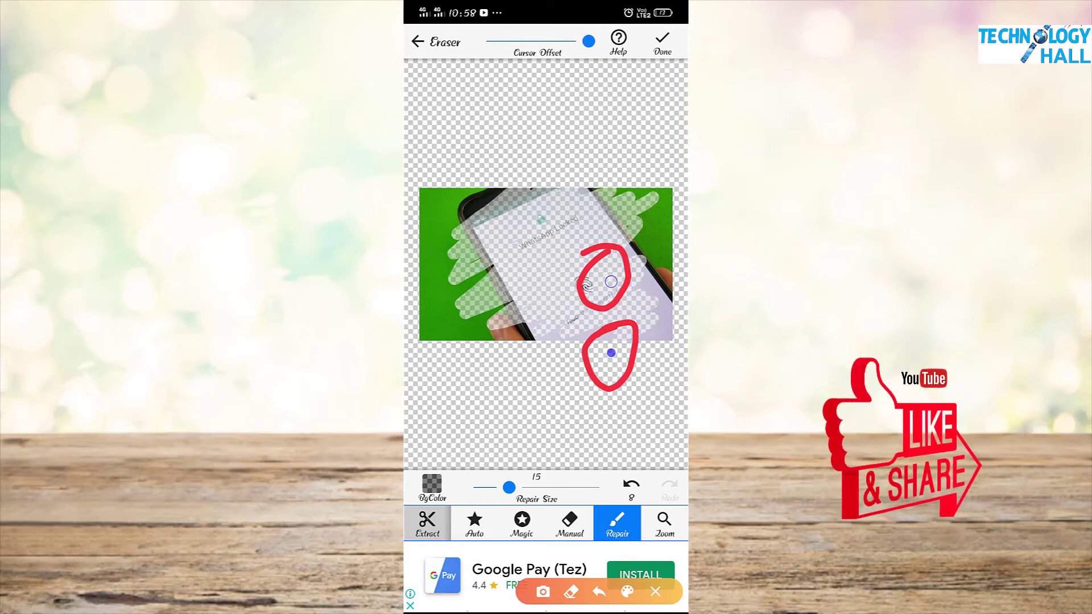
pyautogui.moveTo(611, 352)
pyautogui.mouseDown()
pyautogui.moveTo(593, 375)
pyautogui.moveTo(586, 357)
pyautogui.mouseUp()
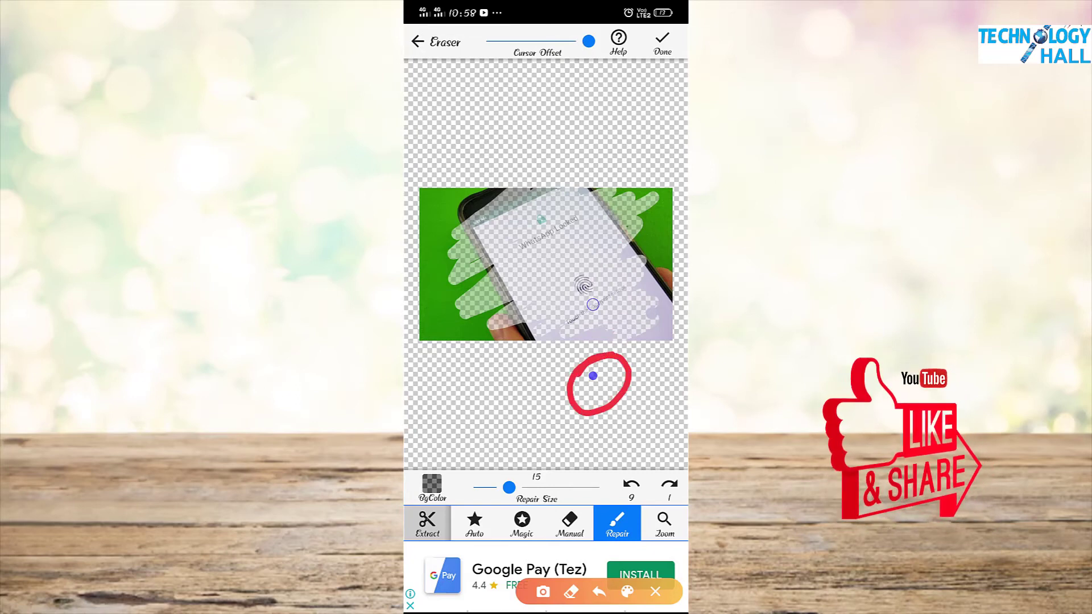
pyautogui.click(655, 591)
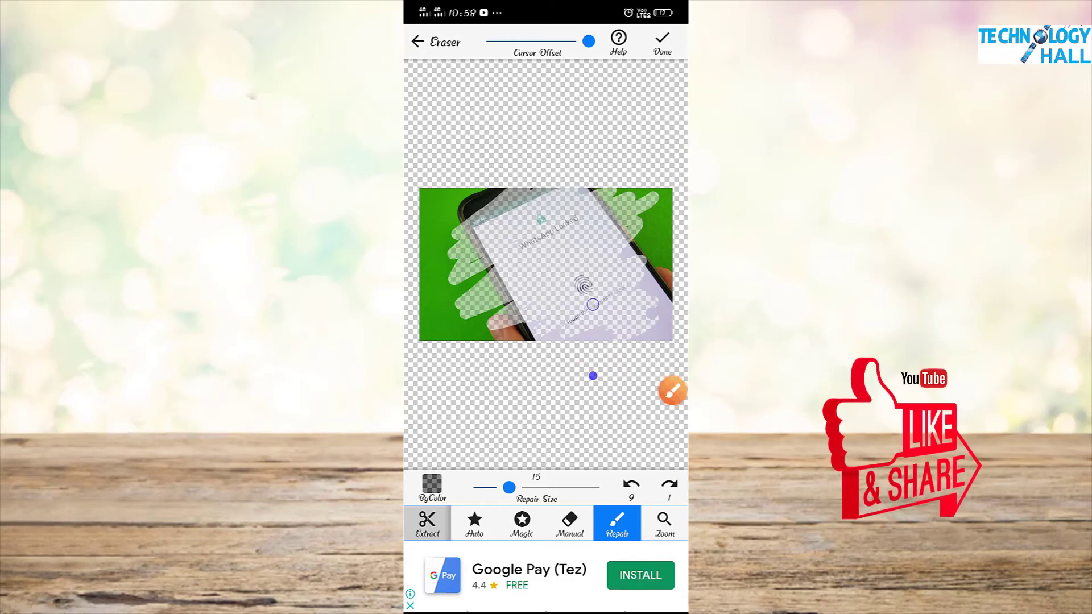
# - Restore the text under the fingerprint and the WhatsApp Locked heading, redoing one undone stroke
pyautogui.moveTo(592, 376)
pyautogui.mouseDown()
pyautogui.moveTo(537, 375)
pyautogui.moveTo(511, 341)
pyautogui.mouseUp()
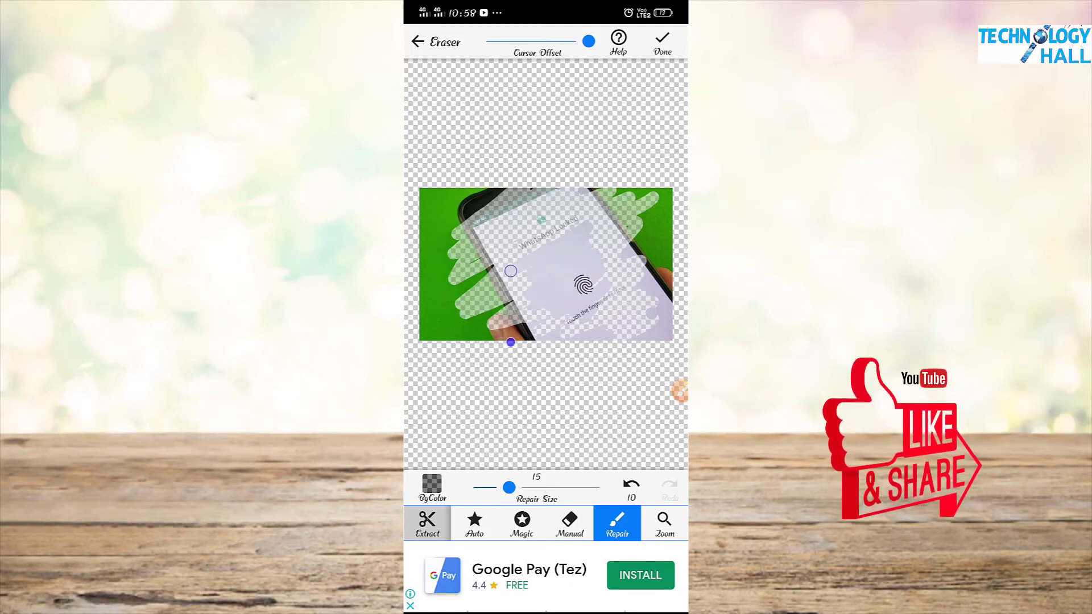
pyautogui.moveTo(511, 342); pyautogui.dragTo(570, 288)
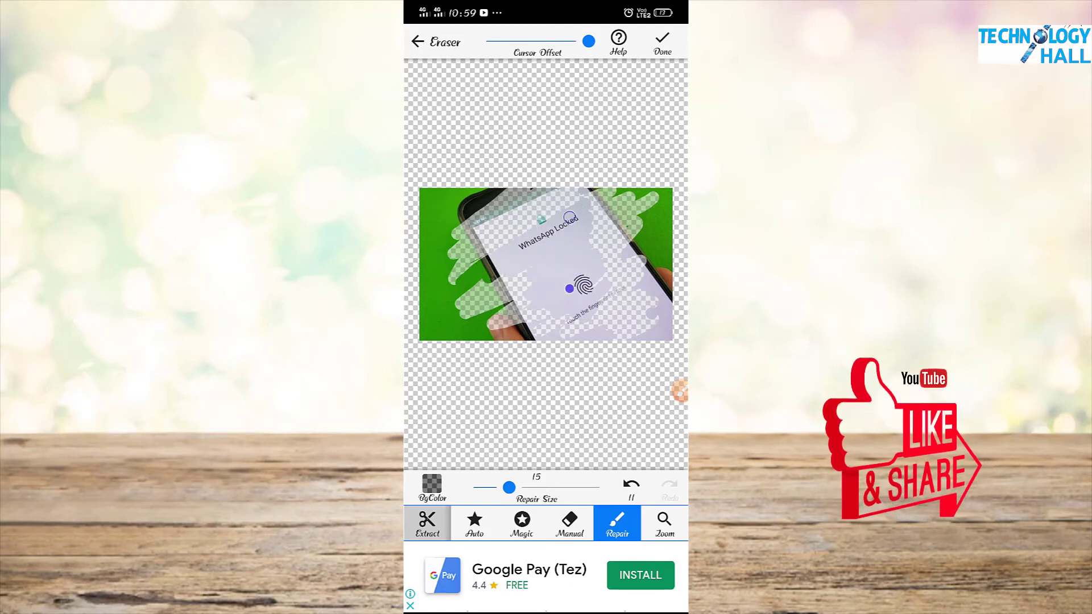
pyautogui.click(631, 485)
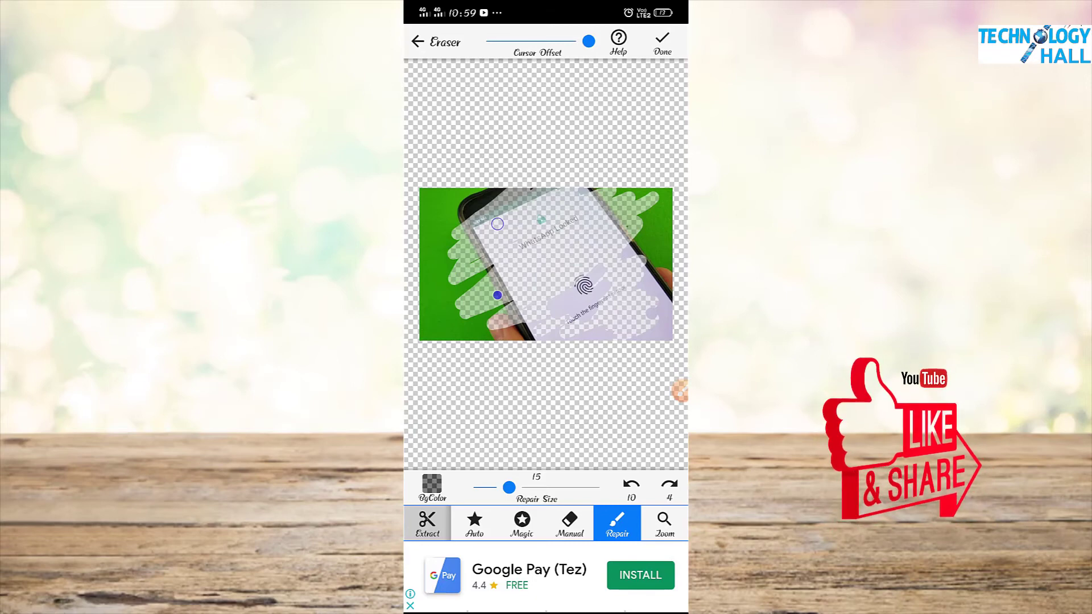
pyautogui.moveTo(498, 295); pyautogui.dragTo(540, 284)
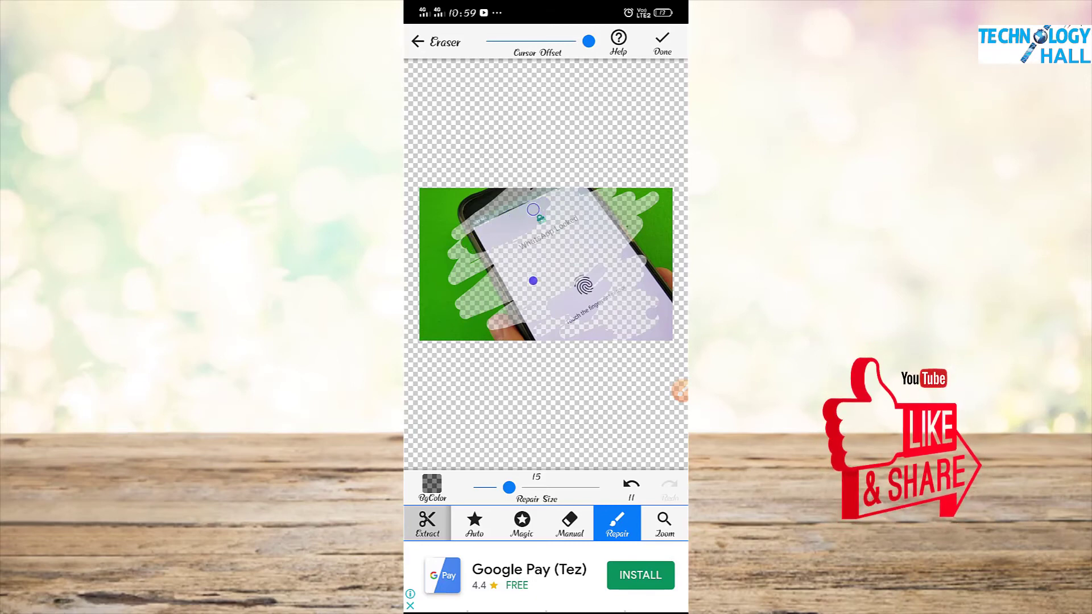
pyautogui.moveTo(539, 284)
pyautogui.mouseDown()
pyautogui.moveTo(489, 323)
pyautogui.moveTo(577, 333)
pyautogui.moveTo(626, 297)
pyautogui.moveTo(600, 319)
pyautogui.moveTo(636, 310)
pyautogui.mouseUp()
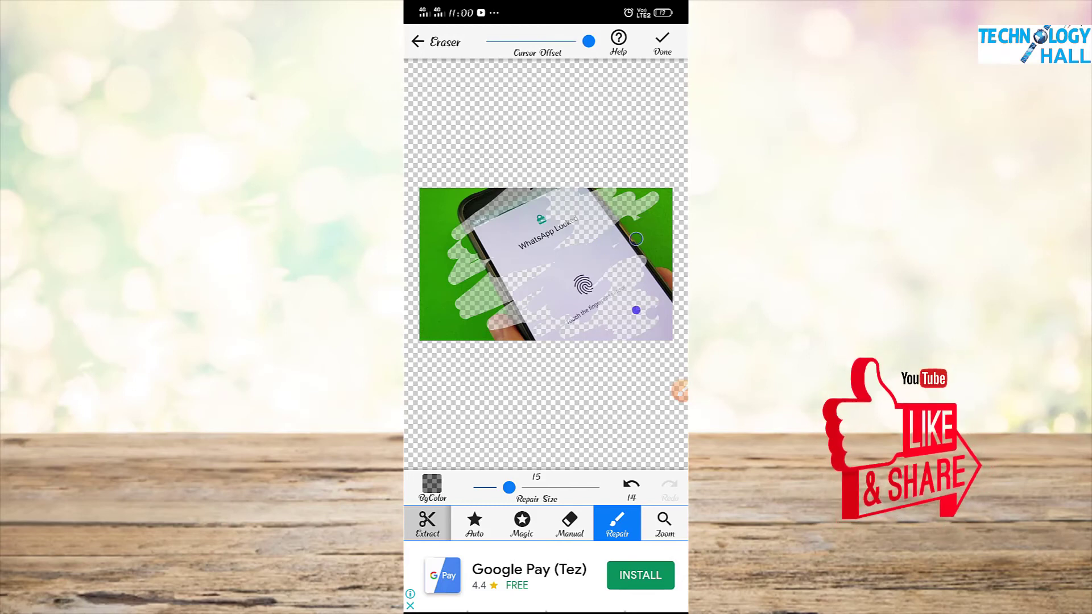
pyautogui.click(679, 391)
pyautogui.moveTo(650, 492)
pyautogui.mouseDown()
pyautogui.moveTo(663, 549)
pyautogui.moveTo(680, 490)
pyautogui.moveTo(630, 498)
pyautogui.mouseUp()
# - Zoom in closely on the WhatsApp Locked heading without making new edits
pyautogui.click(655, 591)
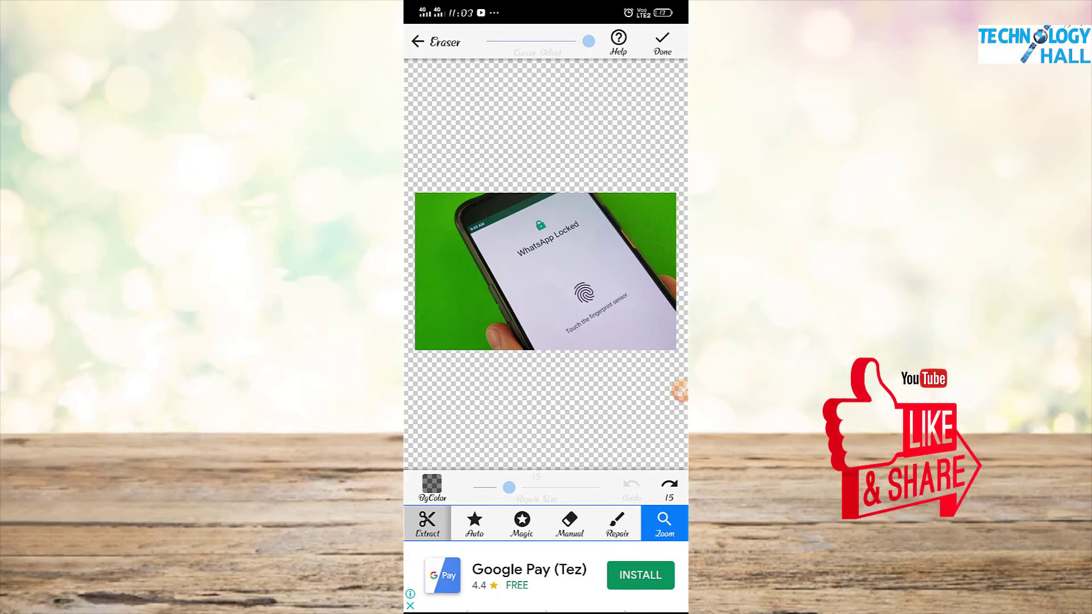
pyautogui.scroll(2, 546, 264)
pyautogui.scroll(2, 546, 265)
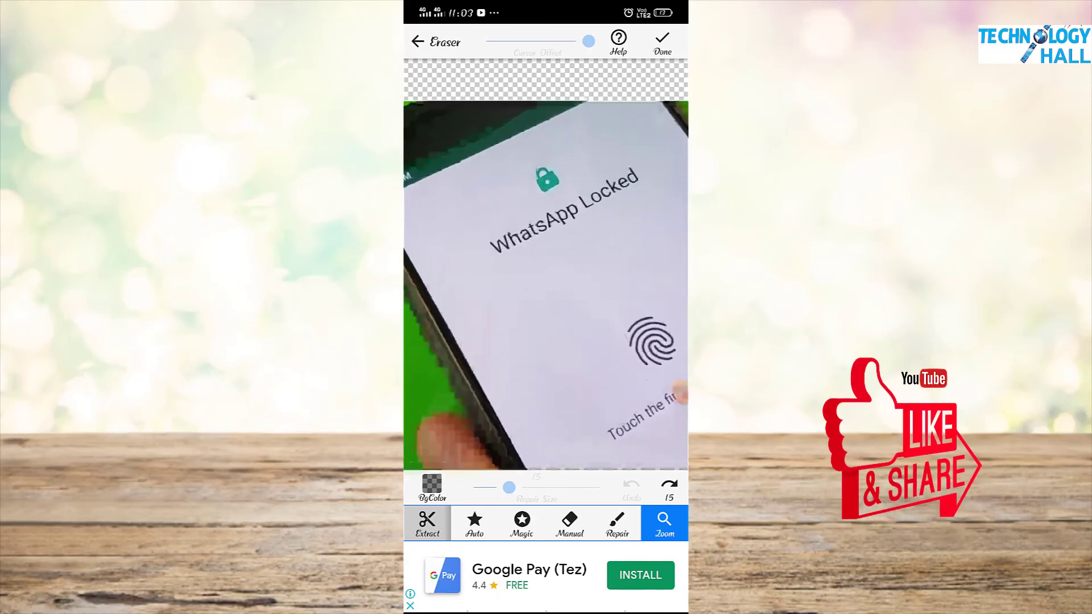
pyautogui.scroll(2, 546, 265)
pyautogui.scroll(2, 546, 265)
pyautogui.scroll(-3, 546, 264)
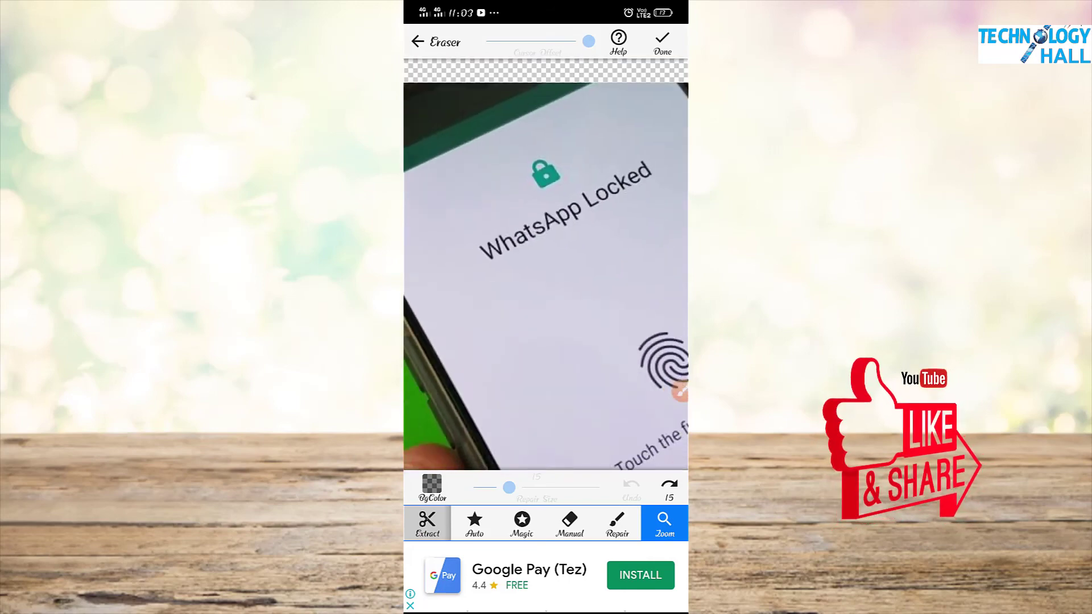
pyautogui.scroll(-2, 546, 264)
pyautogui.scroll(2, 546, 264)
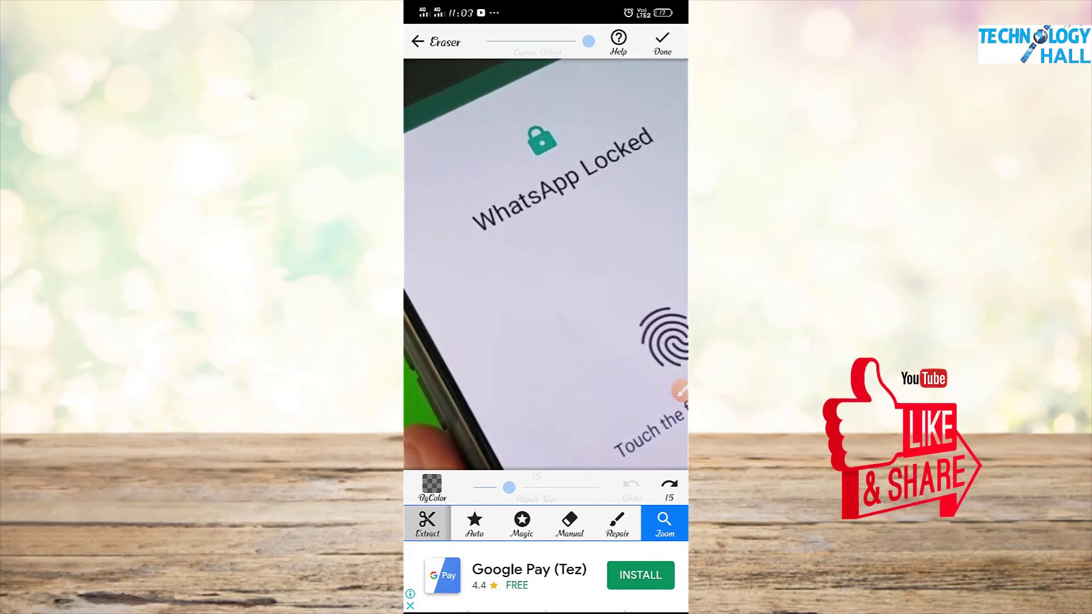
pyautogui.scroll(1, 546, 264)
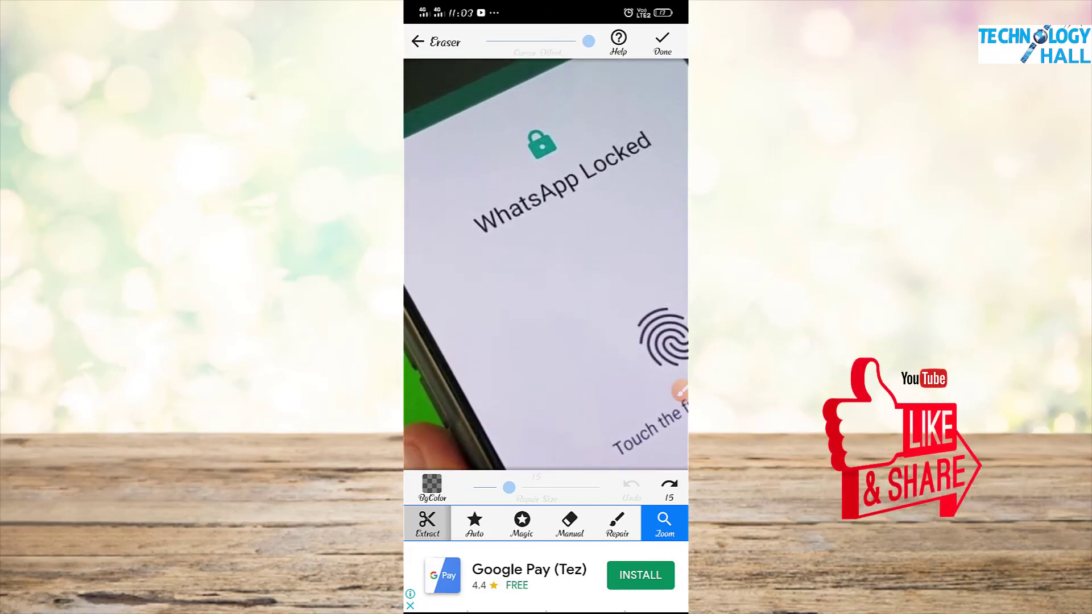
# - Manually erase a small strip below the WhatsApp Locked heading, then switch to Zoom
pyautogui.click(569, 523)
pyautogui.moveTo(585, 303)
pyautogui.mouseDown()
pyautogui.moveTo(526, 354)
pyautogui.moveTo(617, 296)
pyautogui.moveTo(576, 279)
pyautogui.moveTo(449, 381)
pyautogui.moveTo(461, 390)
pyautogui.moveTo(624, 276)
pyautogui.moveTo(658, 284)
pyautogui.mouseUp()
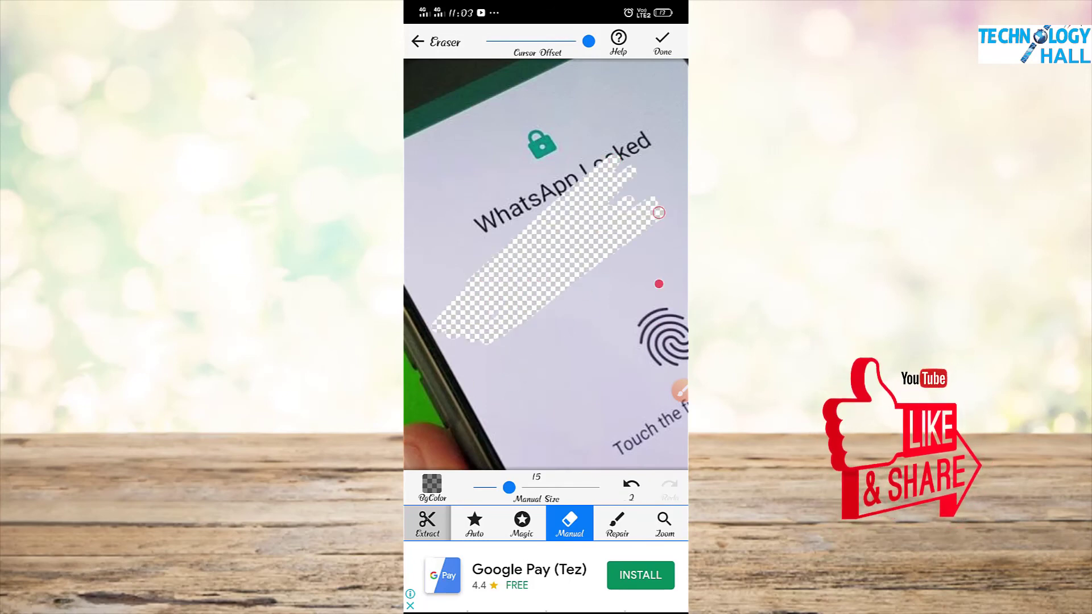
pyautogui.click(665, 523)
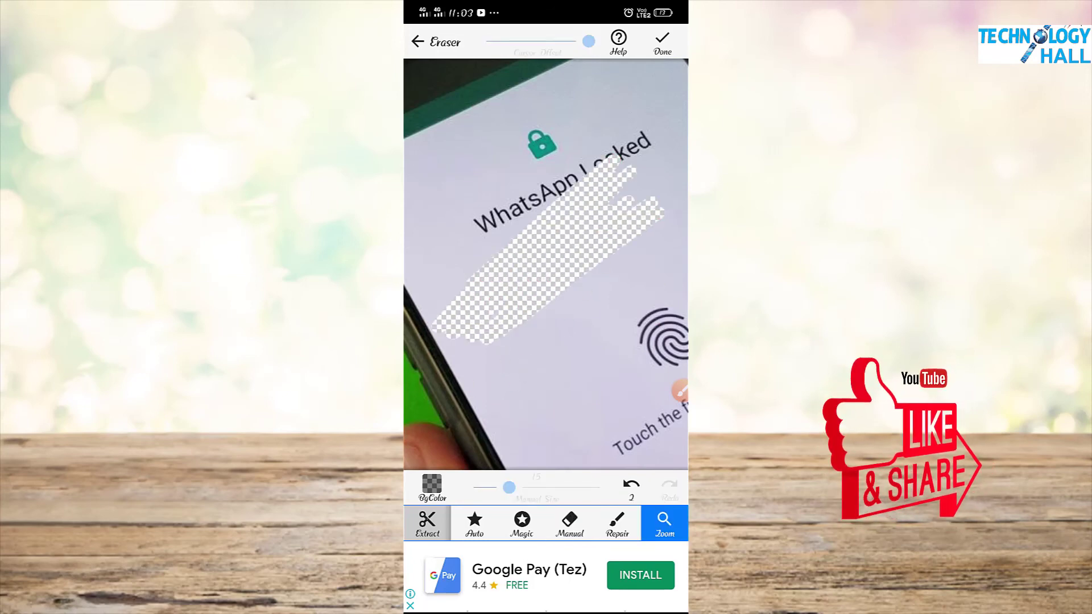
pyautogui.scroll(-2, 546, 256)
pyautogui.scroll(-2, 546, 256)
pyautogui.scroll(-2, 546, 256)
pyautogui.scroll(-1, 546, 256)
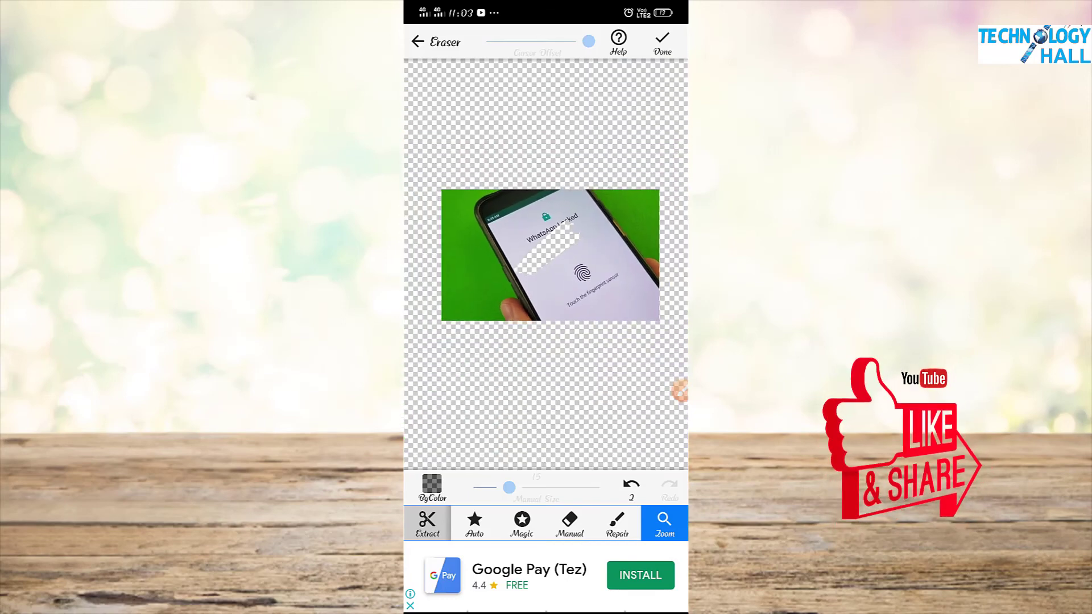
# - Zoom in on the erased strip and confirm erasing to reach edge smoothing
pyautogui.click(680, 391)
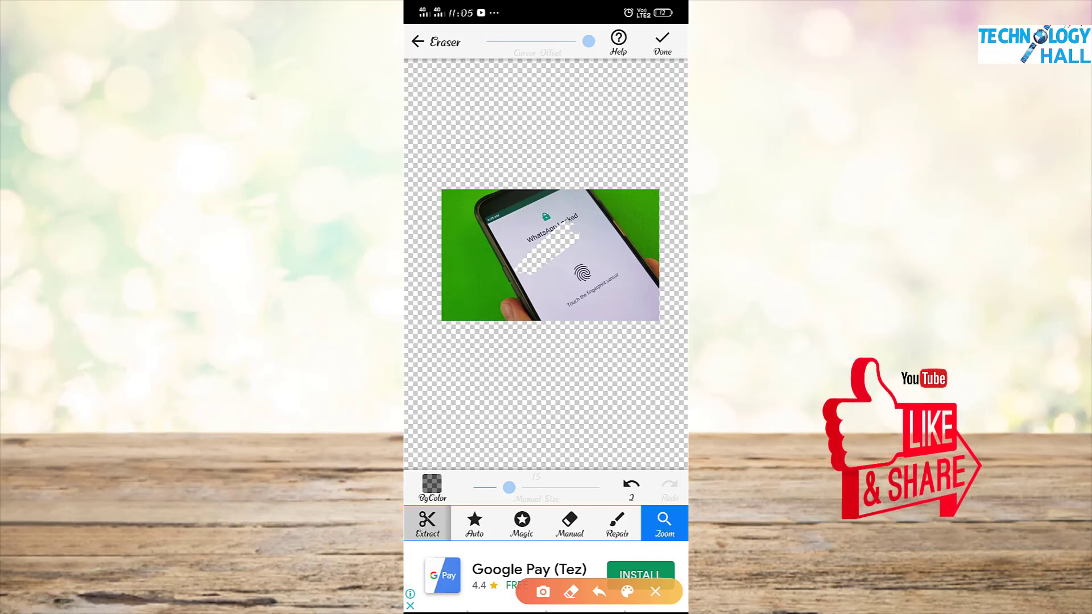
pyautogui.moveTo(609, 192); pyautogui.dragTo(665, 80)
pyautogui.moveTo(610, 128); pyautogui.dragTo(671, 162)
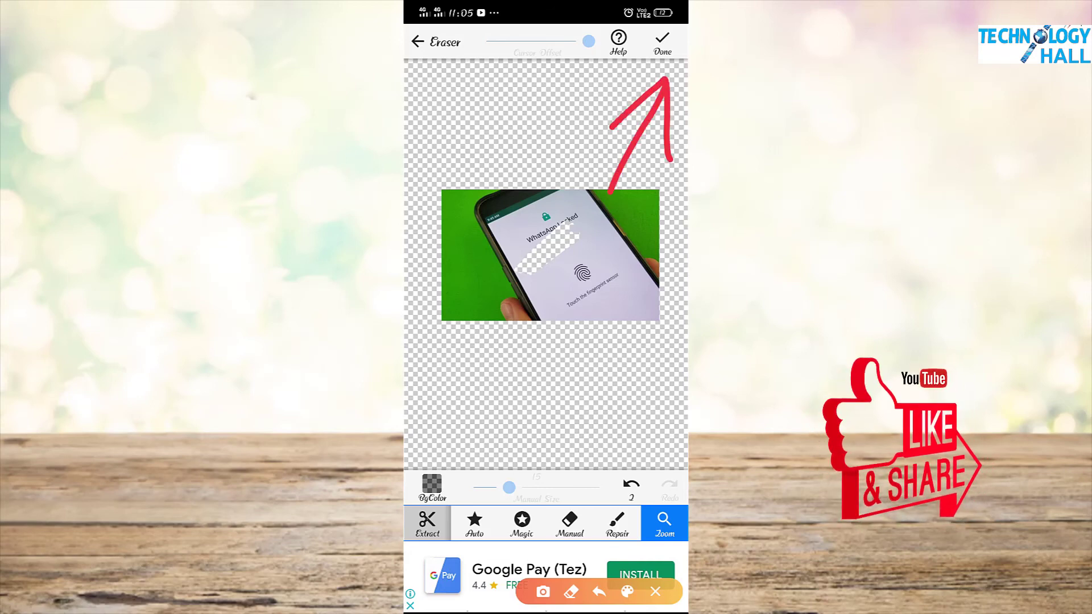
pyautogui.moveTo(638, 29)
pyautogui.mouseDown()
pyautogui.moveTo(643, 70)
pyautogui.moveTo(685, 54)
pyautogui.moveTo(635, 31)
pyautogui.mouseUp()
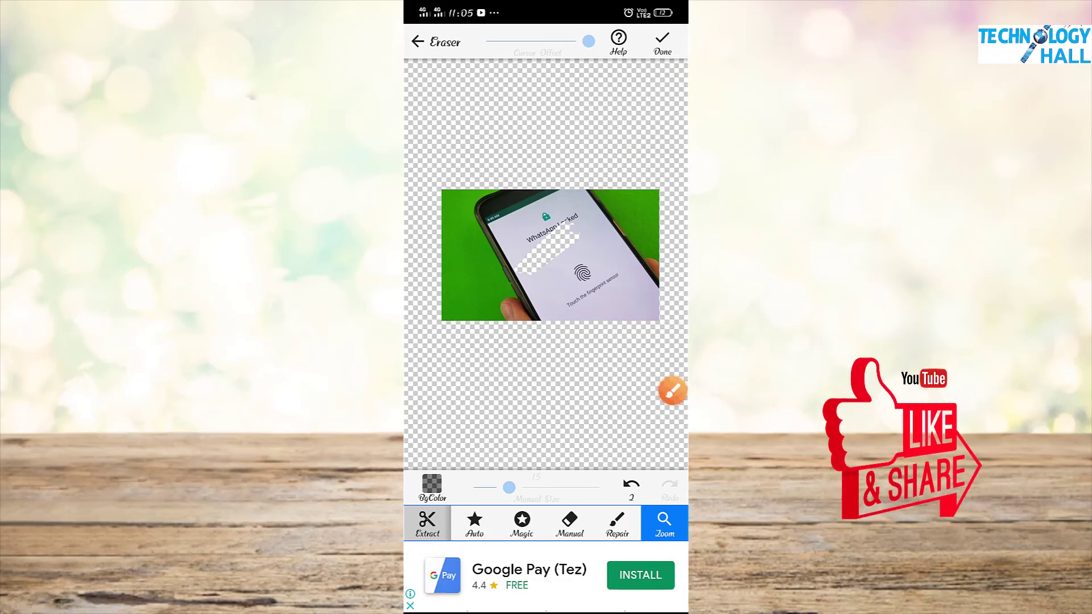
pyautogui.click(673, 390)
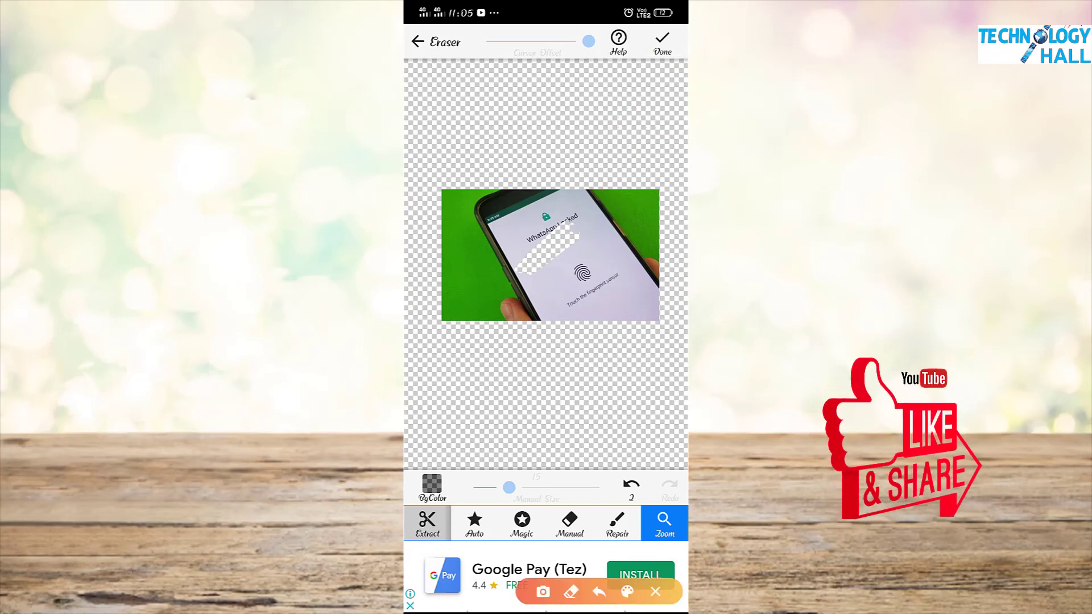
pyautogui.moveTo(651, 28); pyautogui.dragTo(642, 26)
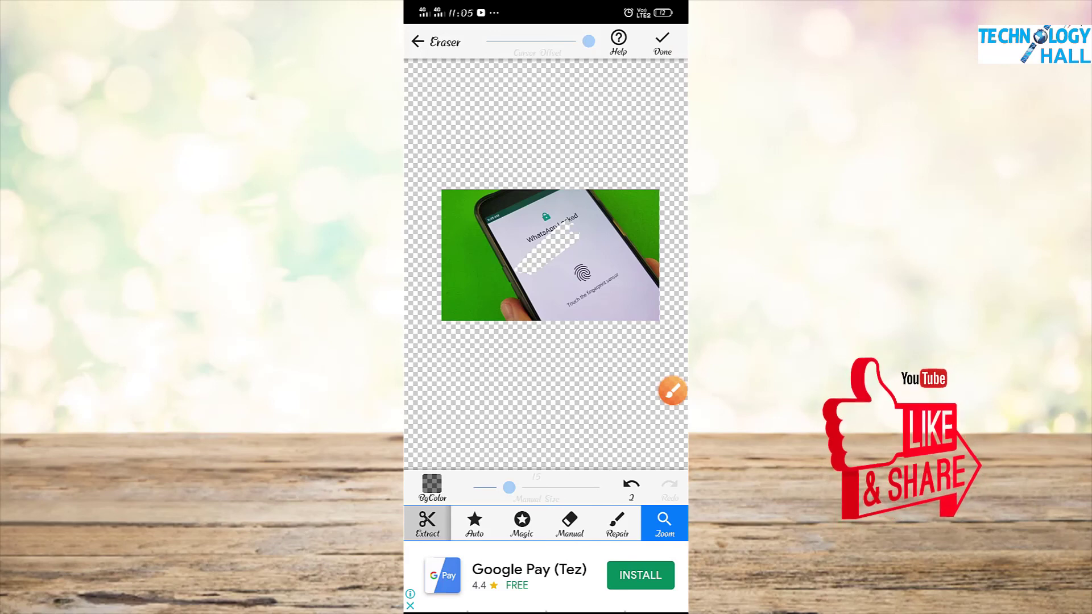
pyautogui.click(662, 42)
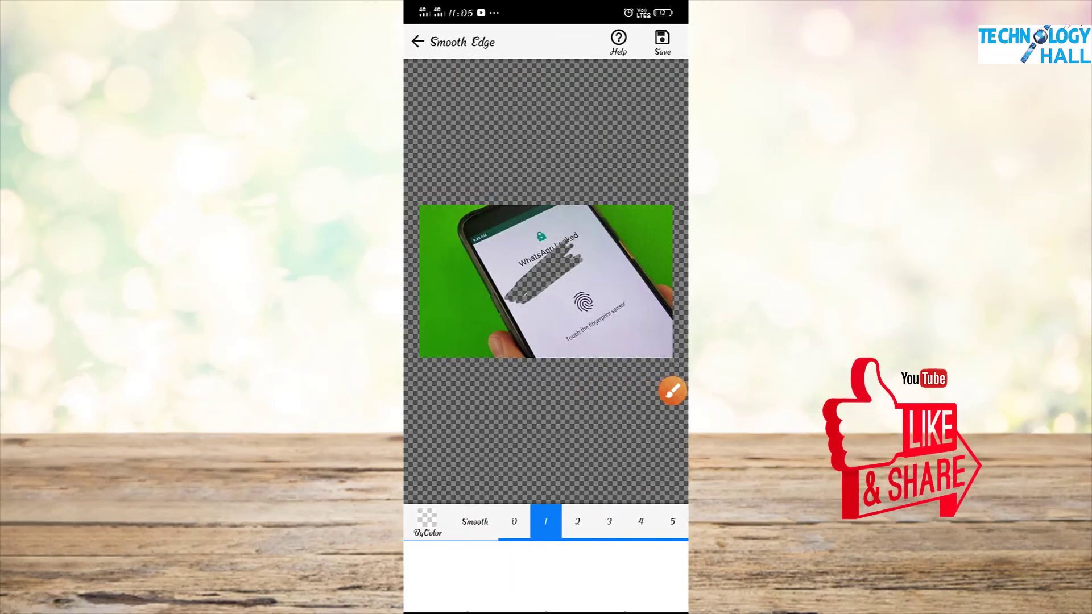
# - Keep edge smoothing at level 1 and save the image with transparency
pyautogui.click(673, 391)
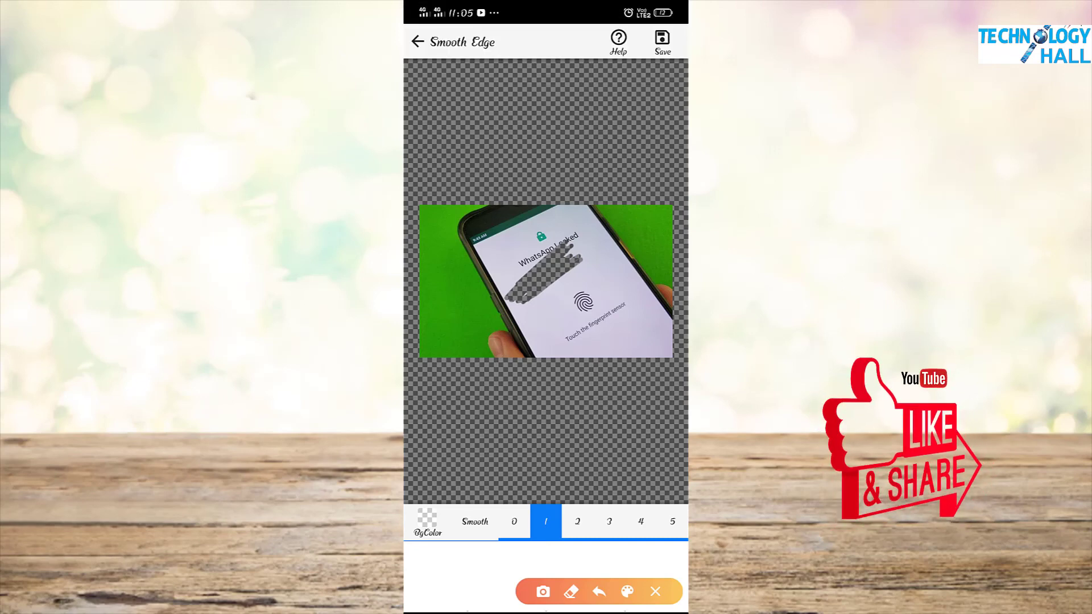
pyautogui.moveTo(630, 148); pyautogui.dragTo(662, 67)
pyautogui.moveTo(601, 124); pyautogui.dragTo(664, 114)
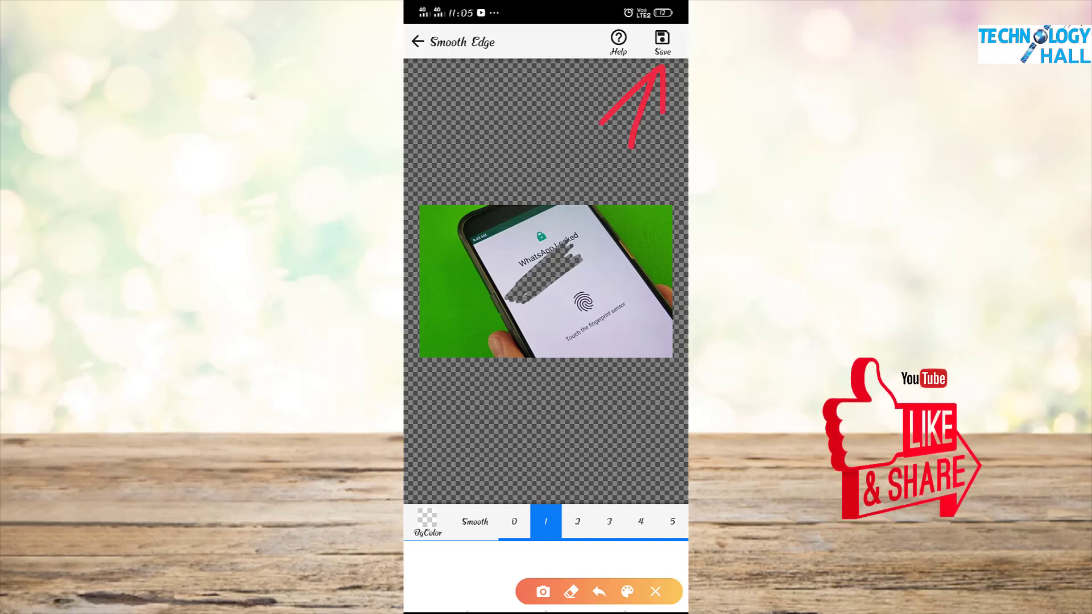
pyautogui.click(655, 592)
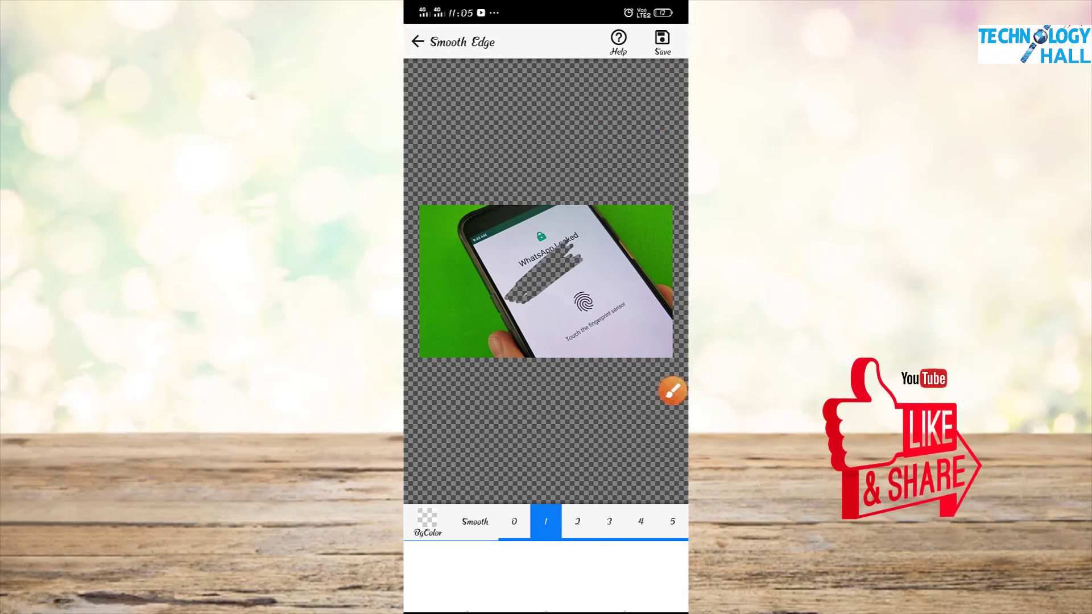
pyautogui.click(662, 42)
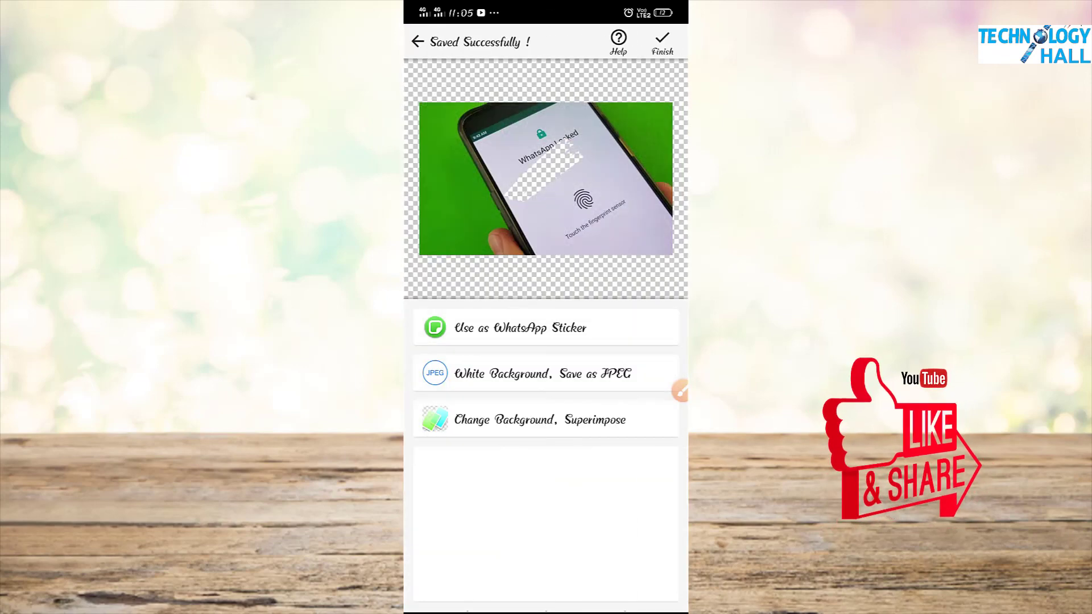
# - Finish from the Saved Successfully screen, returning to the empty start screen
pyautogui.click(680, 391)
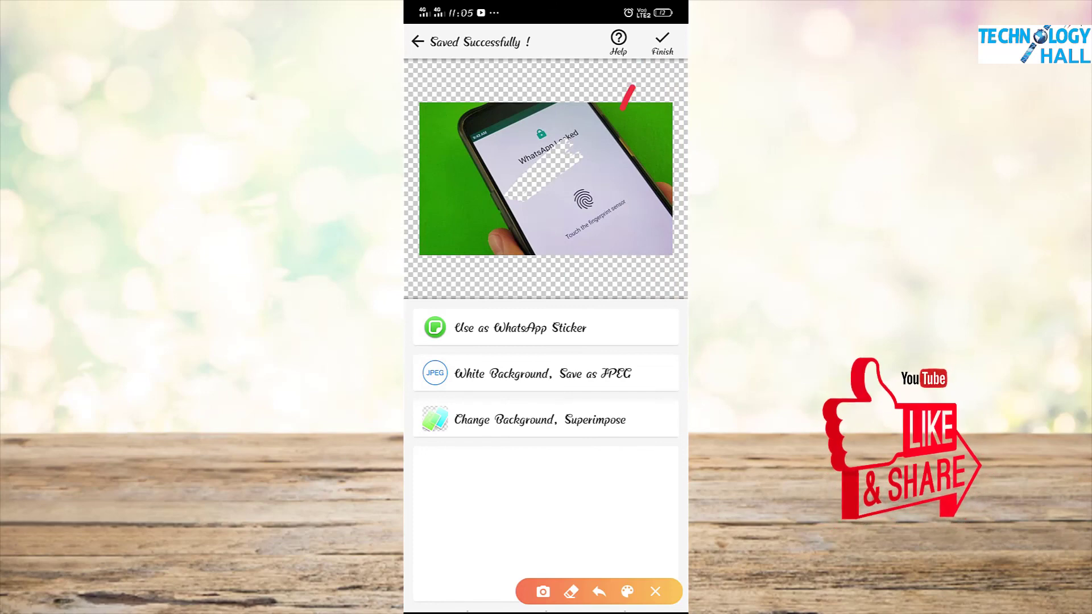
pyautogui.moveTo(623, 104); pyautogui.dragTo(657, 52)
pyautogui.moveTo(603, 79); pyautogui.dragTo(651, 130)
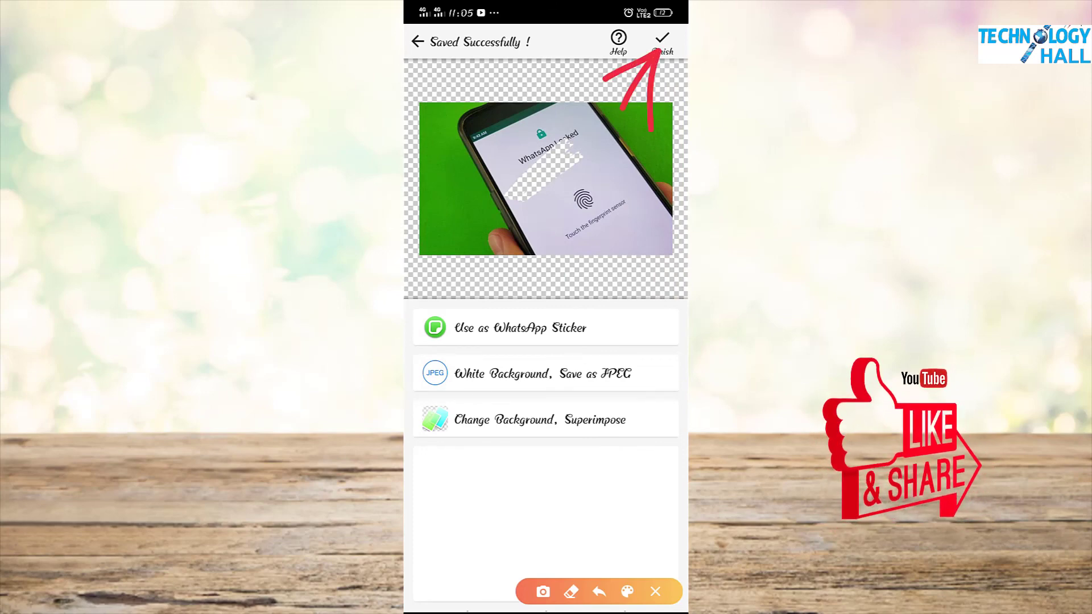
pyautogui.click(655, 592)
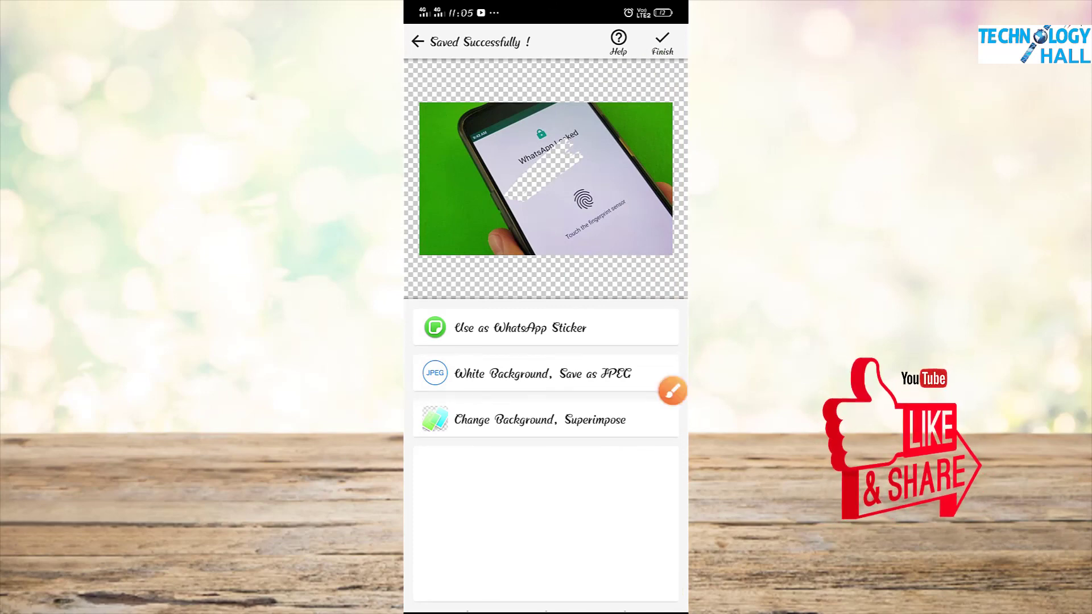
pyautogui.click(662, 43)
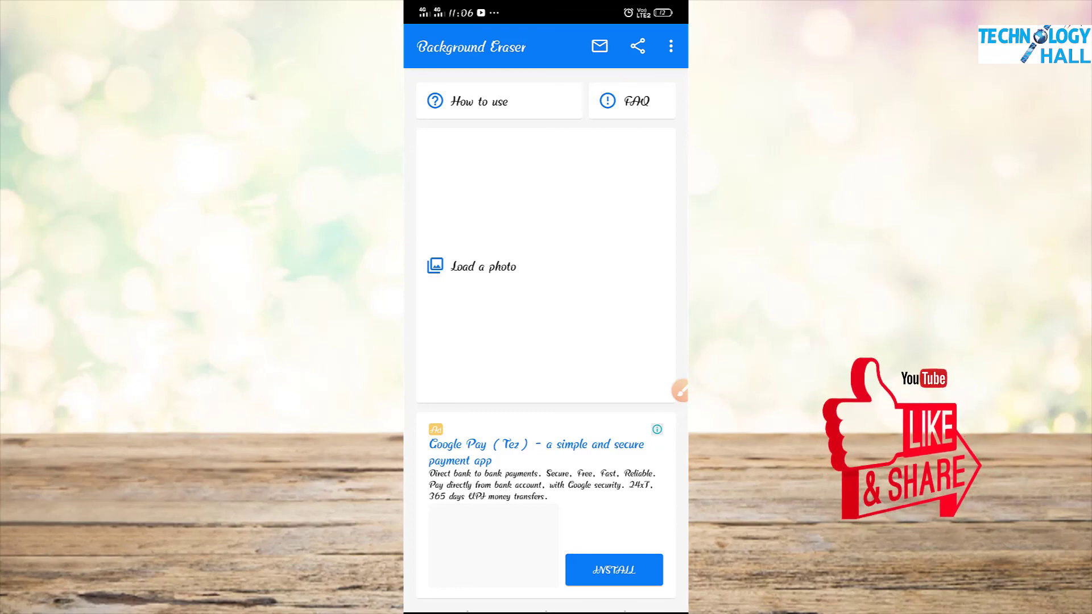
pyautogui.click(483, 266)
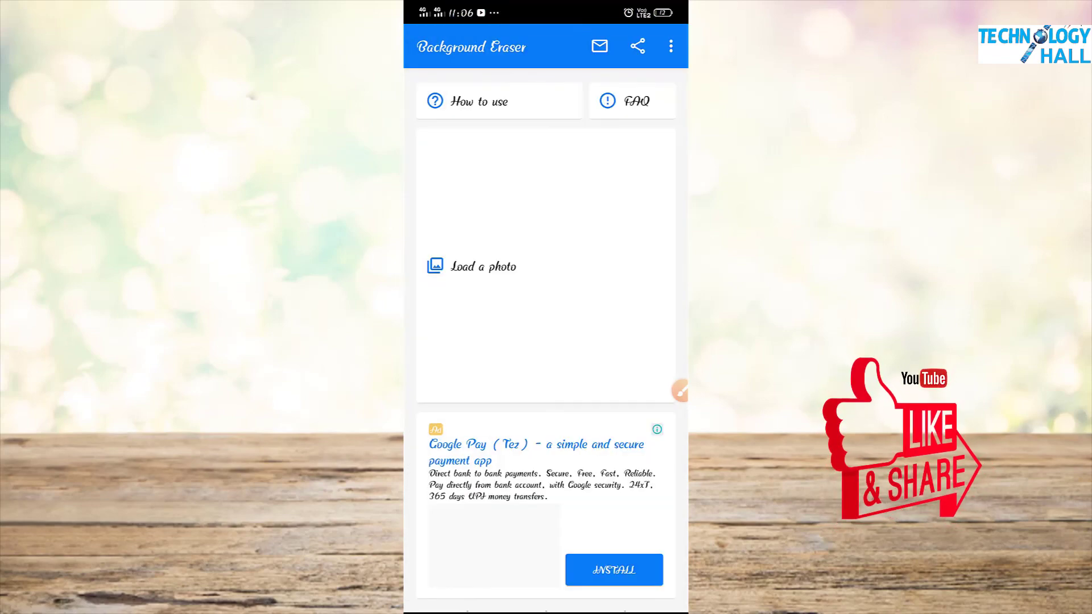